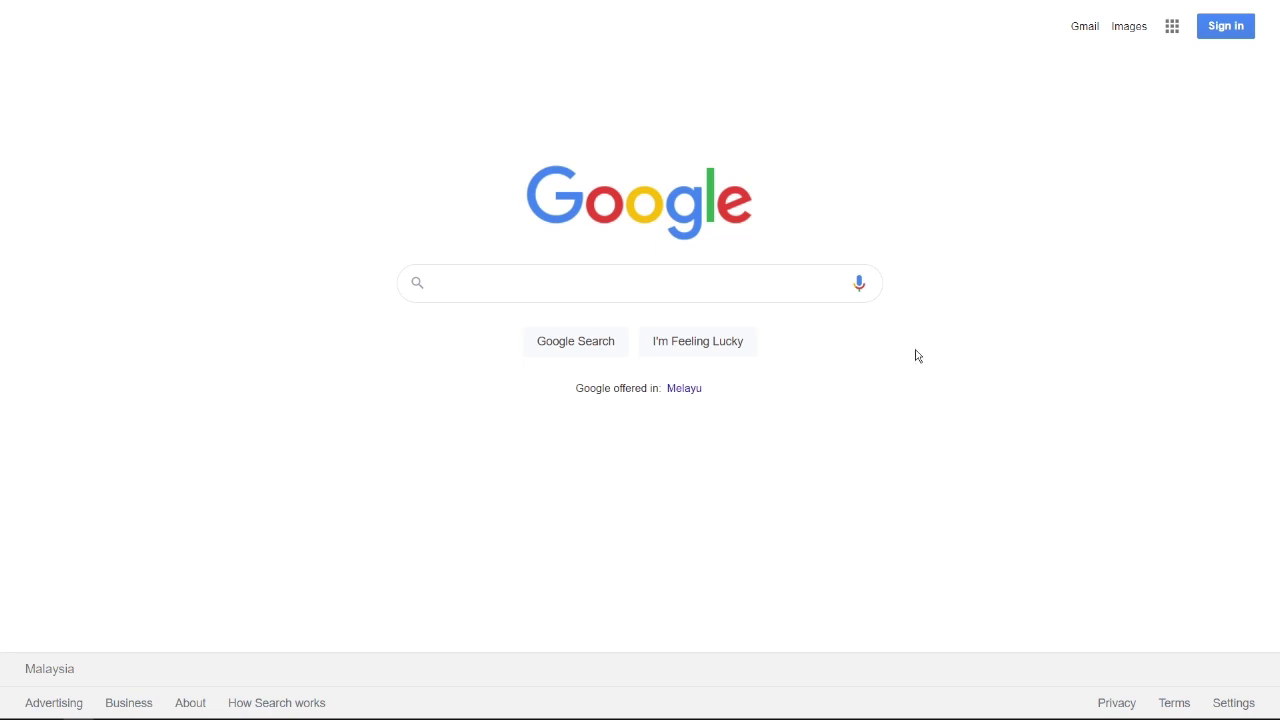
- Search Google for 'wix' and open the Wix.com homepage from the results
left_click(714, 278)
type("wix")
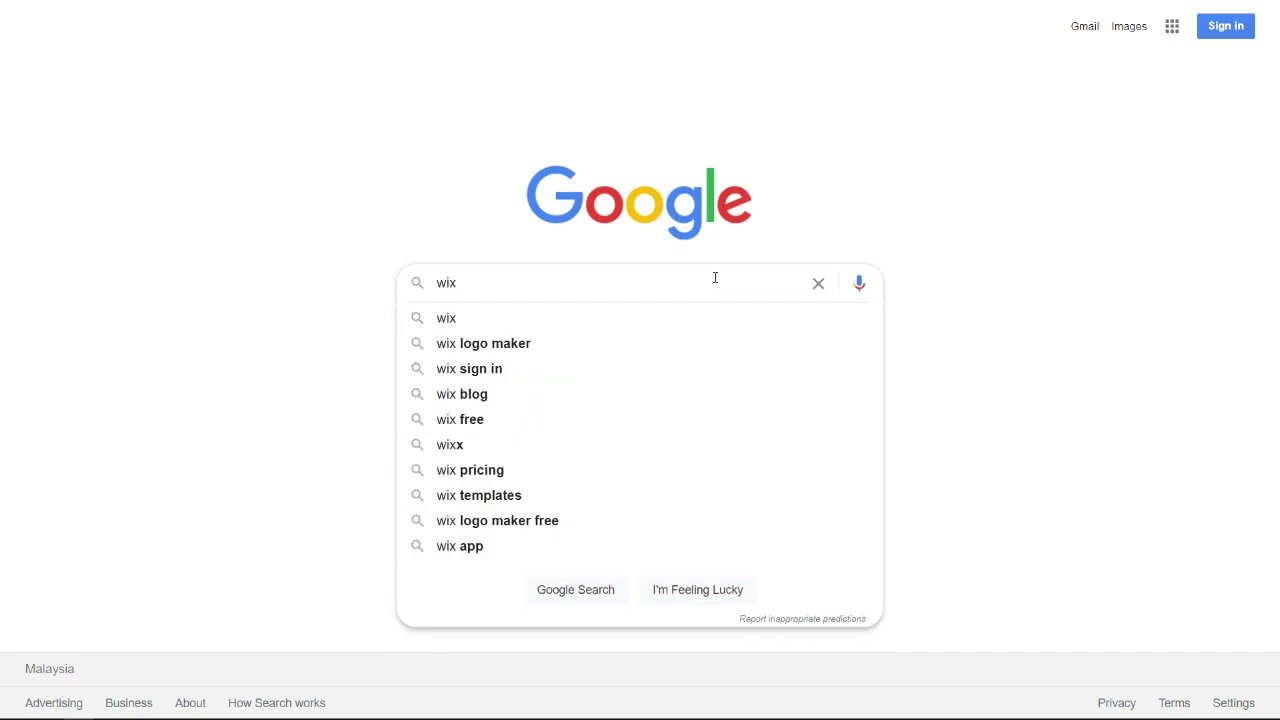
key("Return")
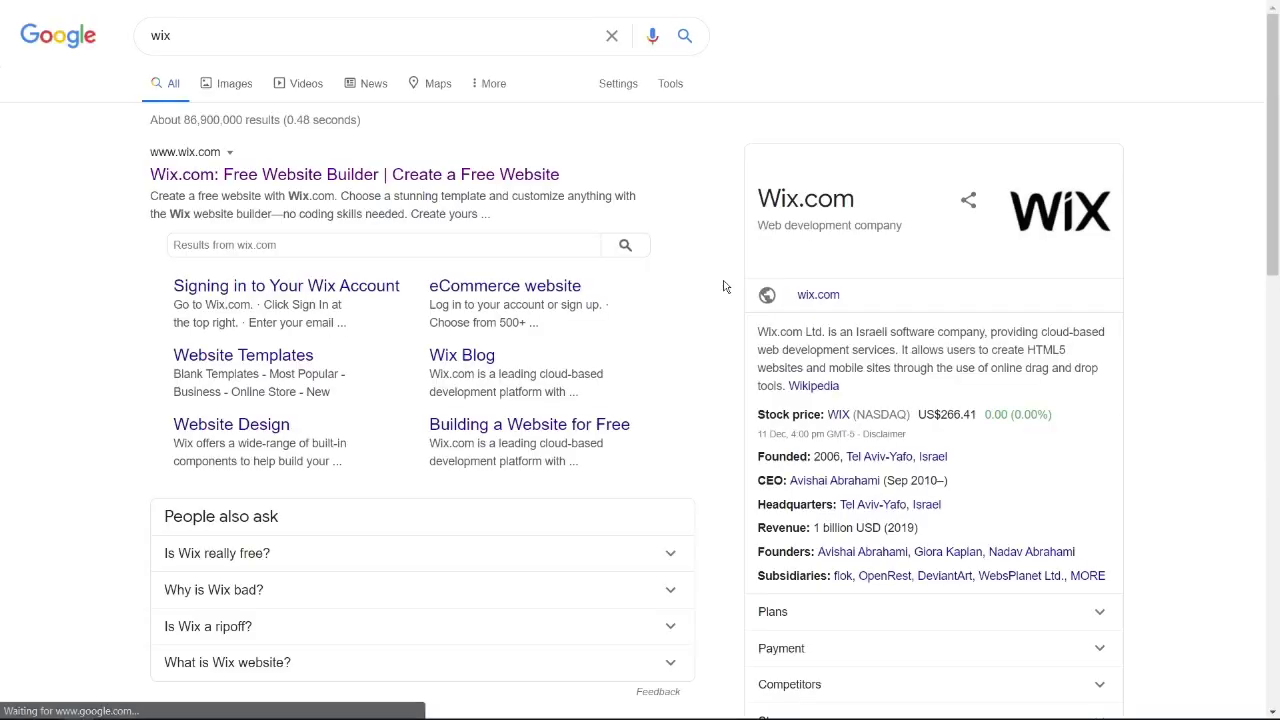
left_click(484, 177)
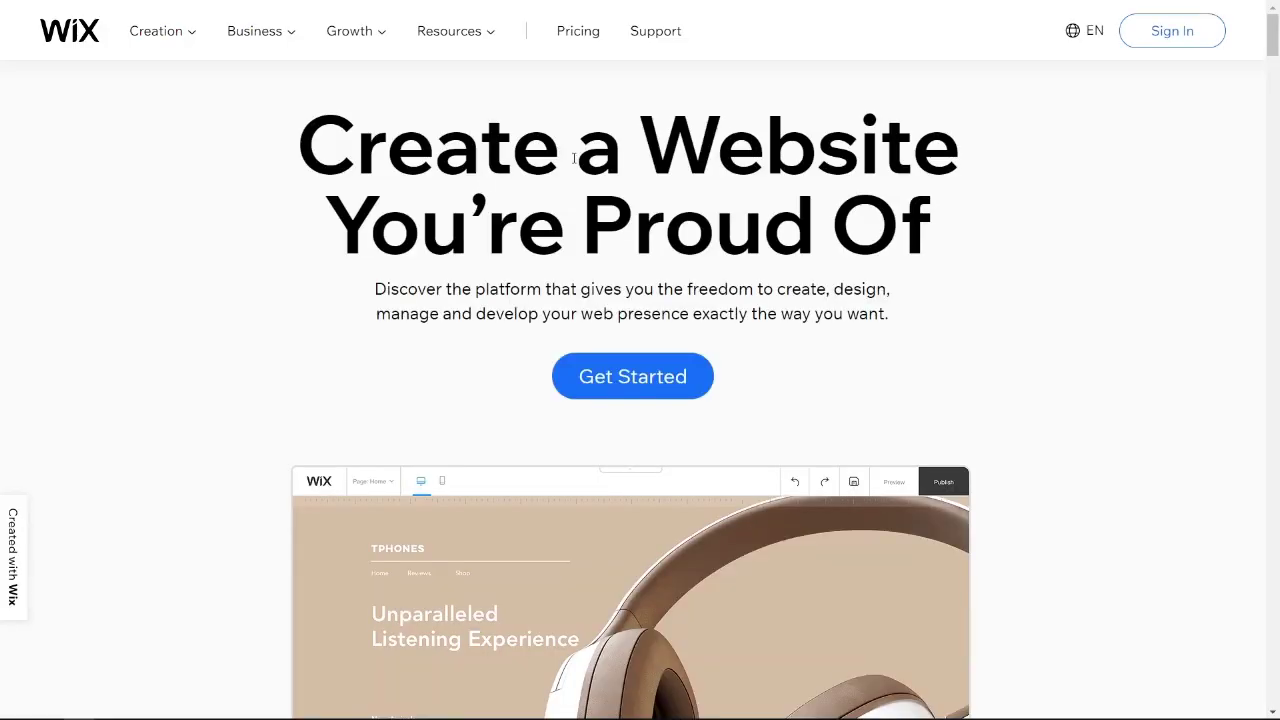
left_click(1172, 38)
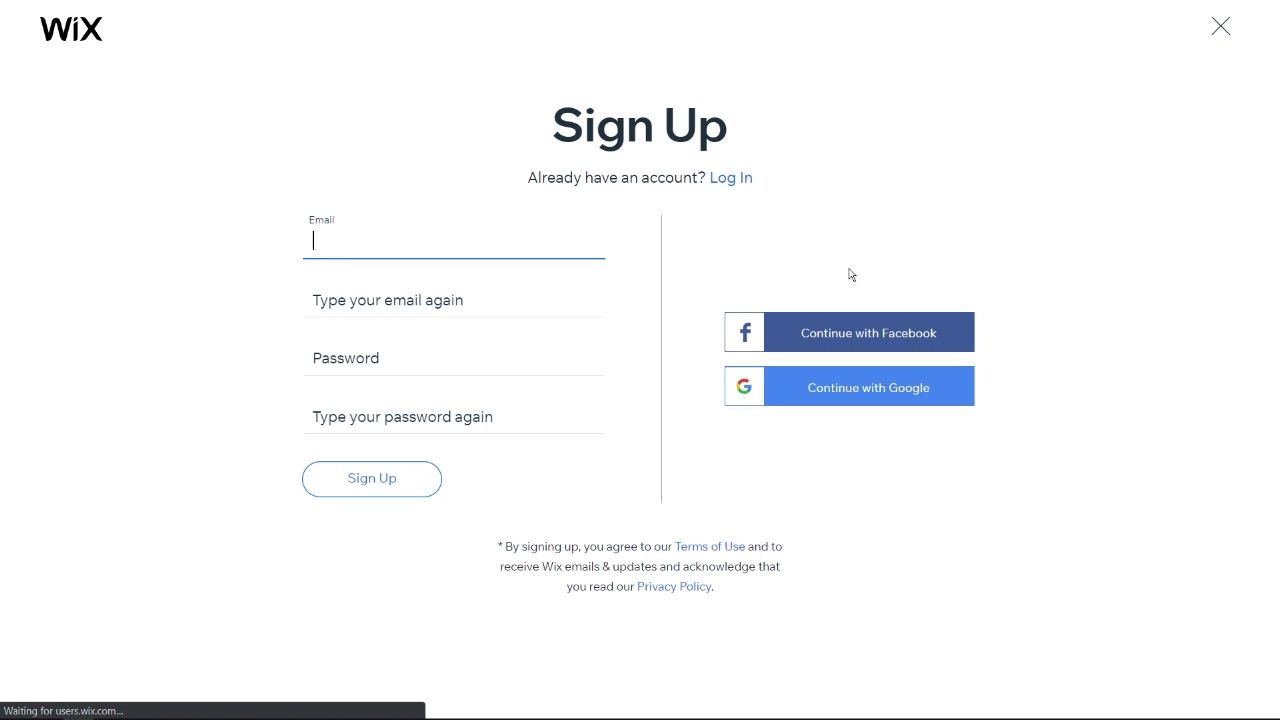
left_click(860, 346)
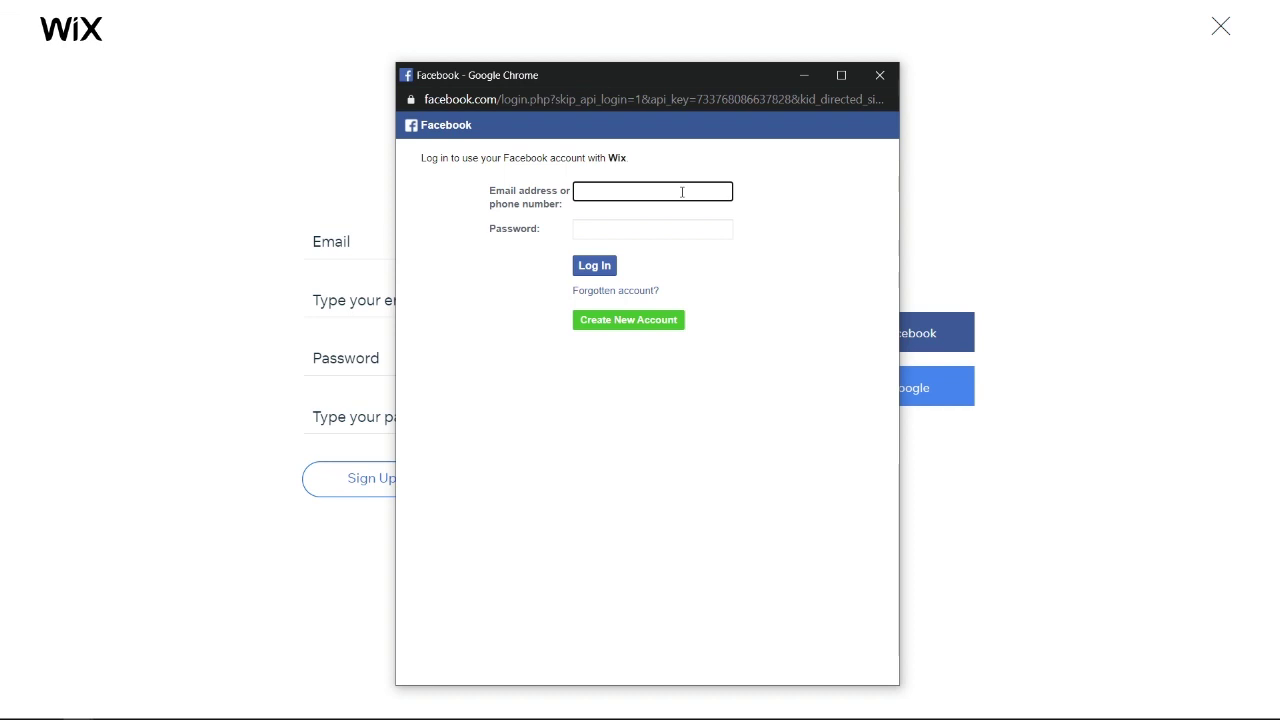
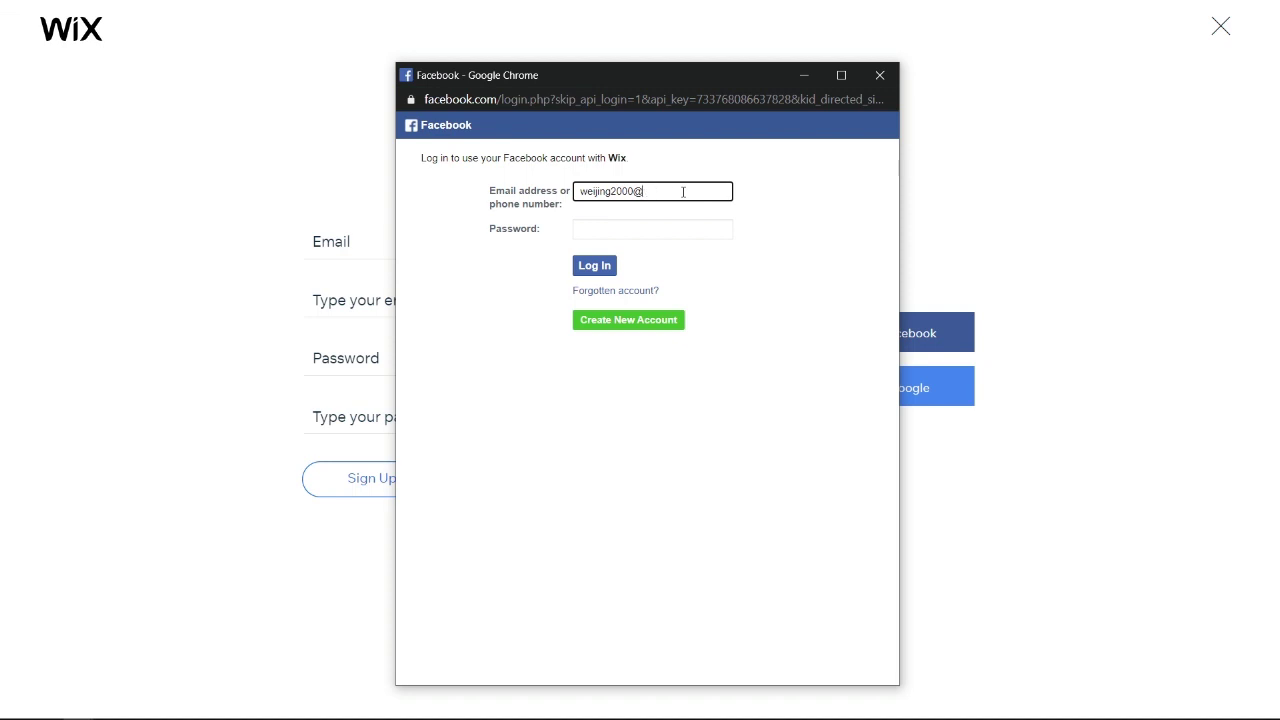
left_click(690, 228)
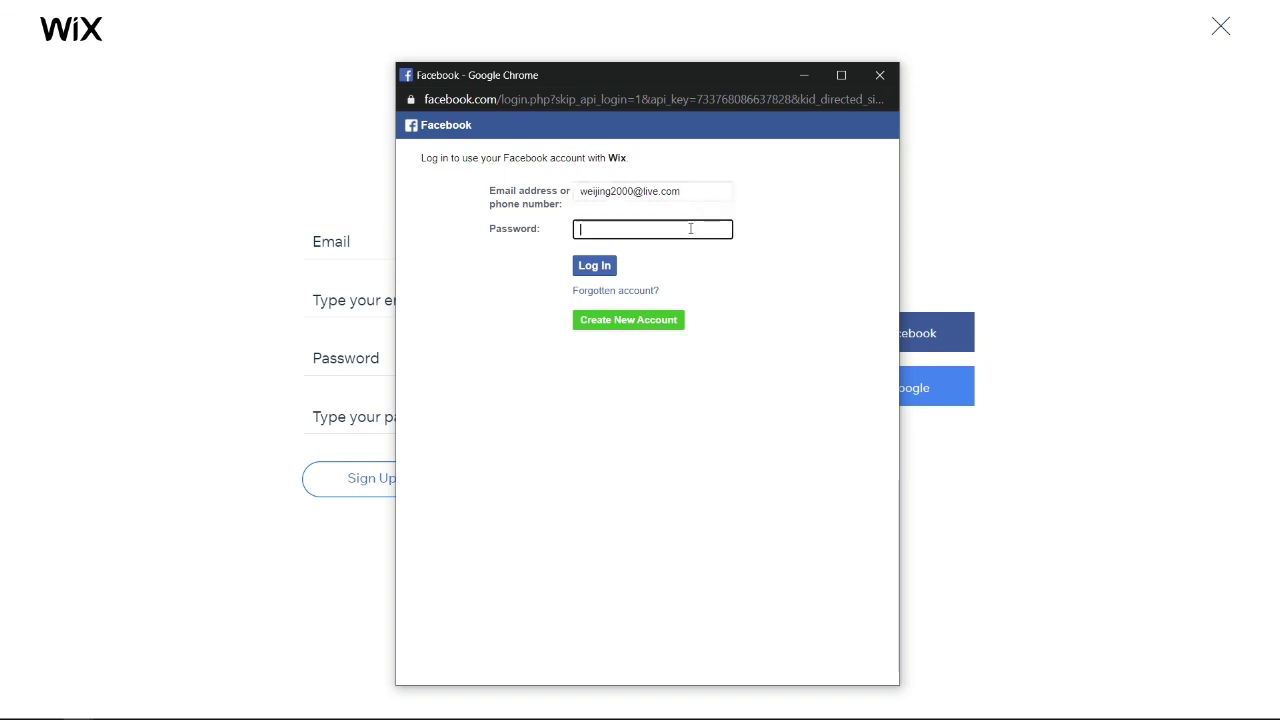
type("•••")
left_click(599, 266)
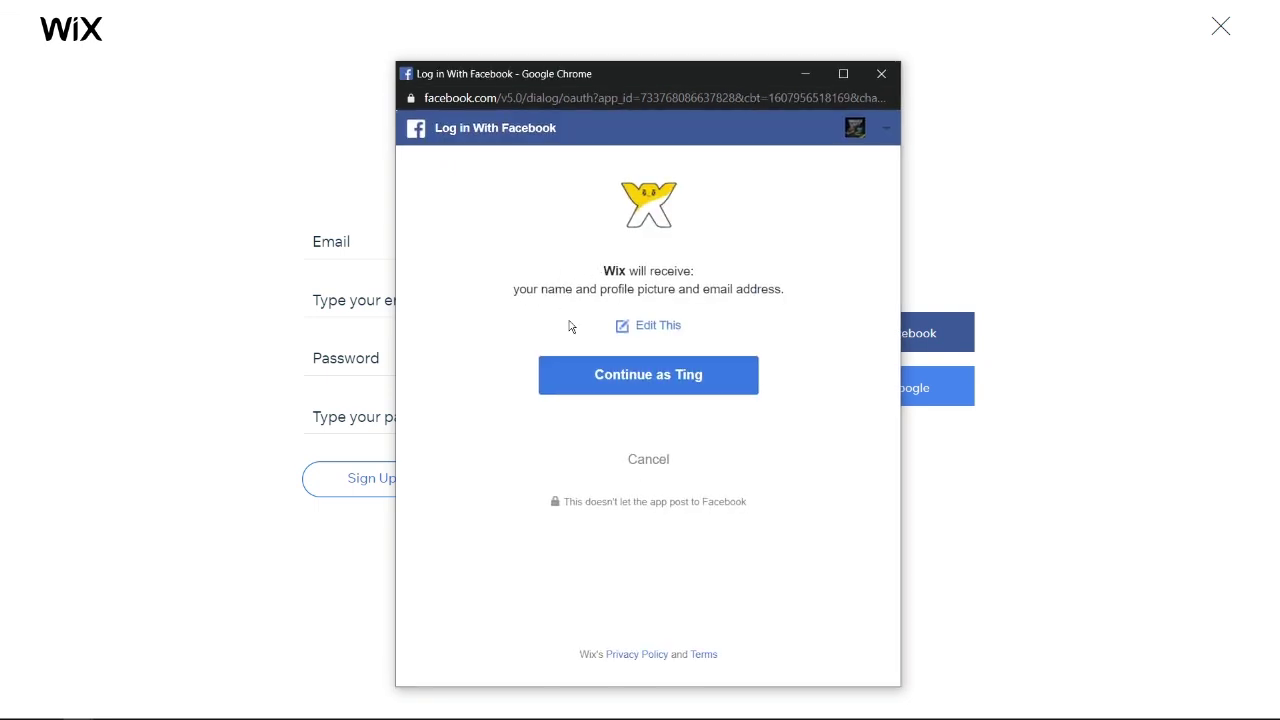
left_click(661, 389)
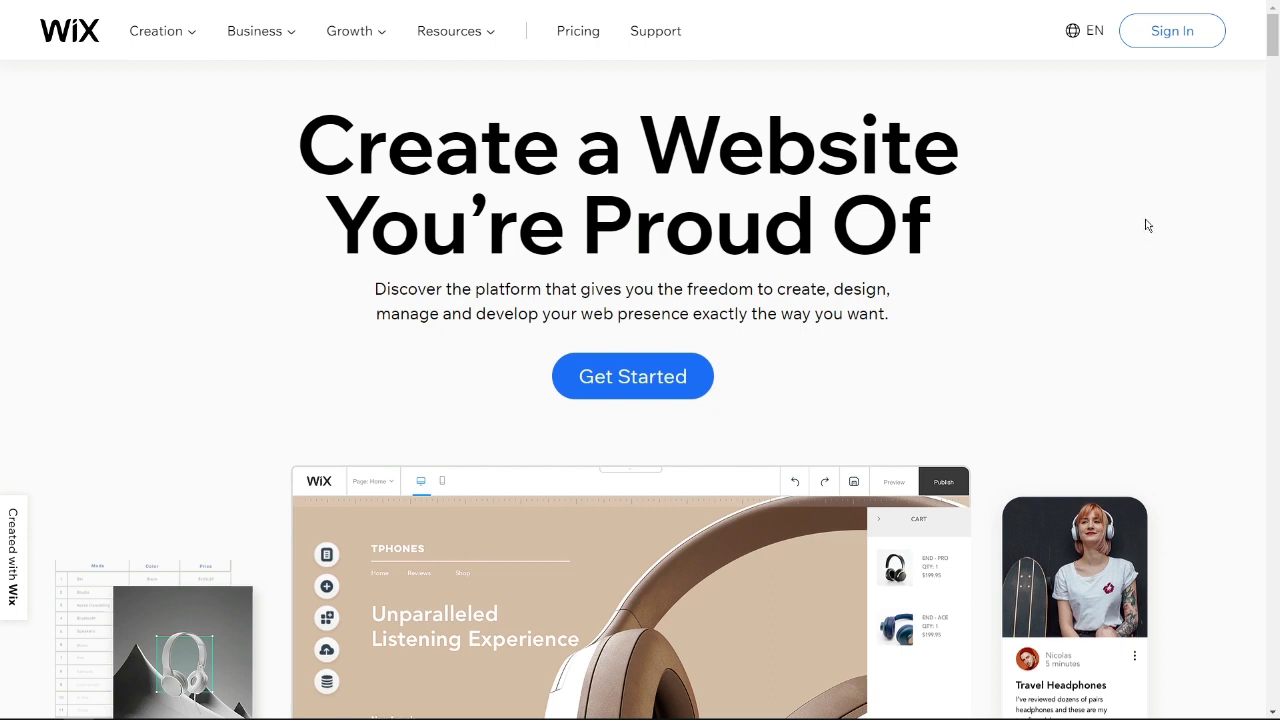
- Sign up to Wix with Continue with Google, entering the Google account's email and password
left_click(1193, 34)
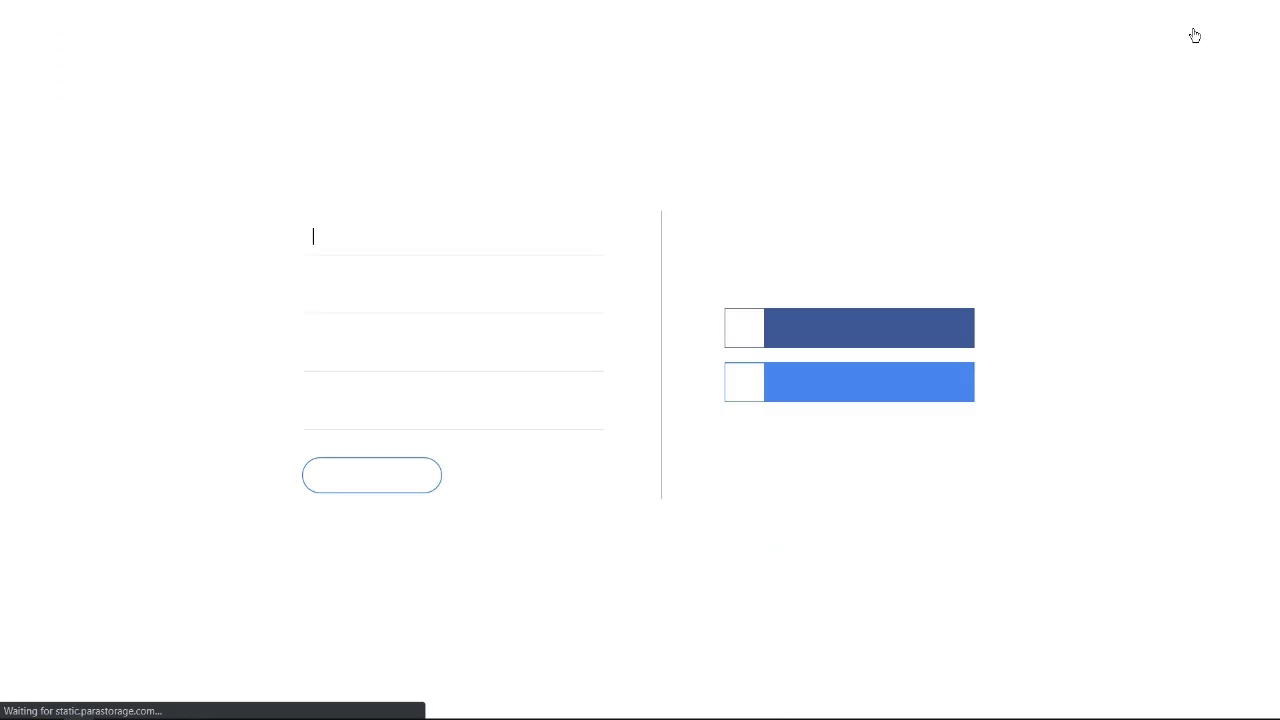
left_click(895, 387)
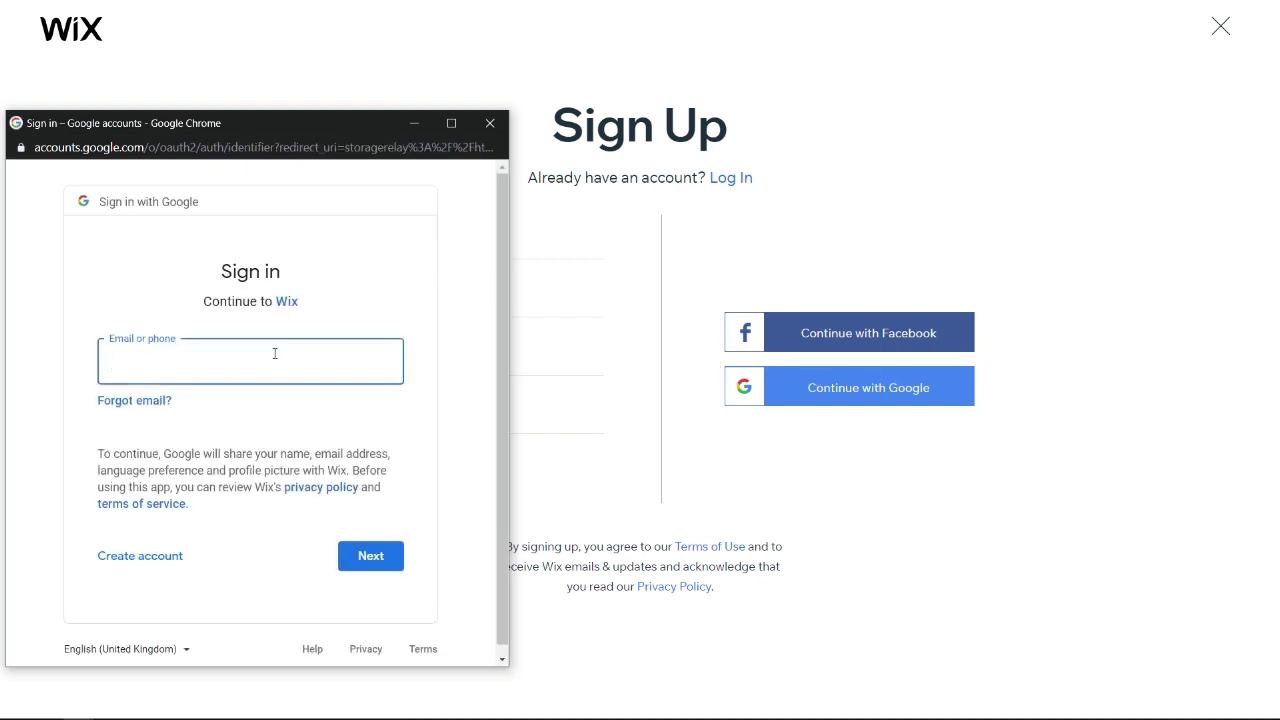
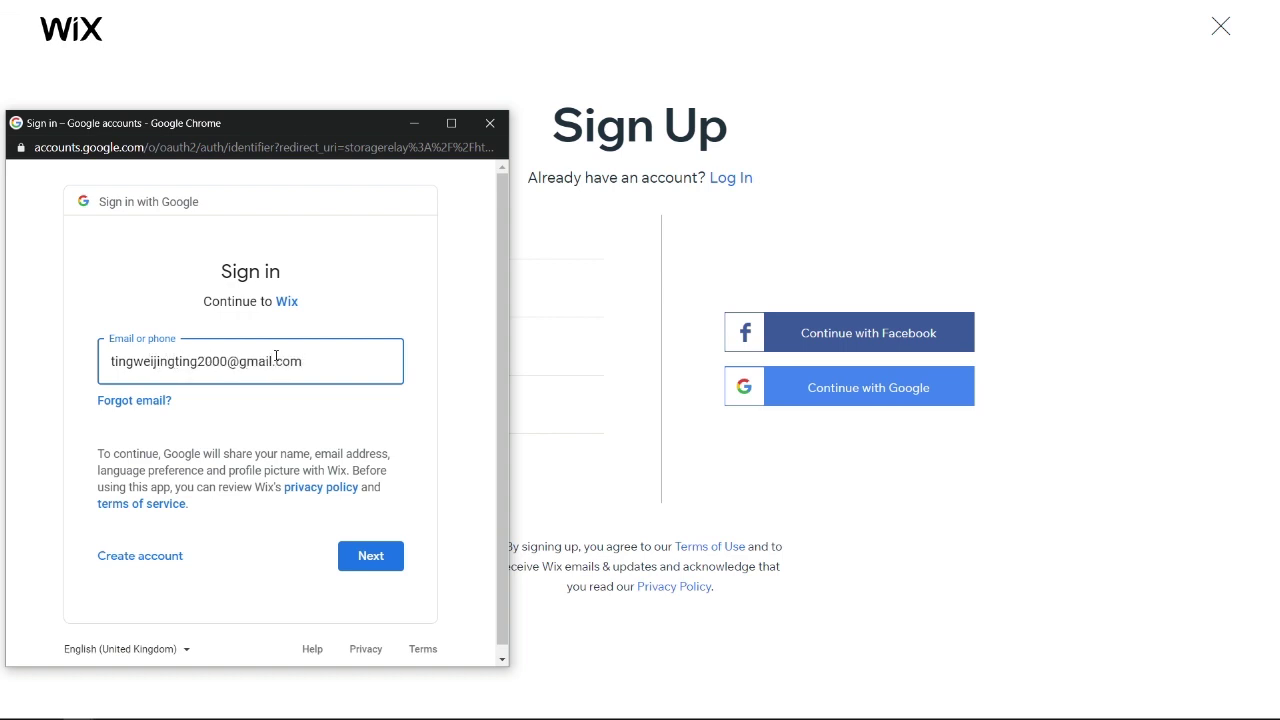
left_click(401, 555)
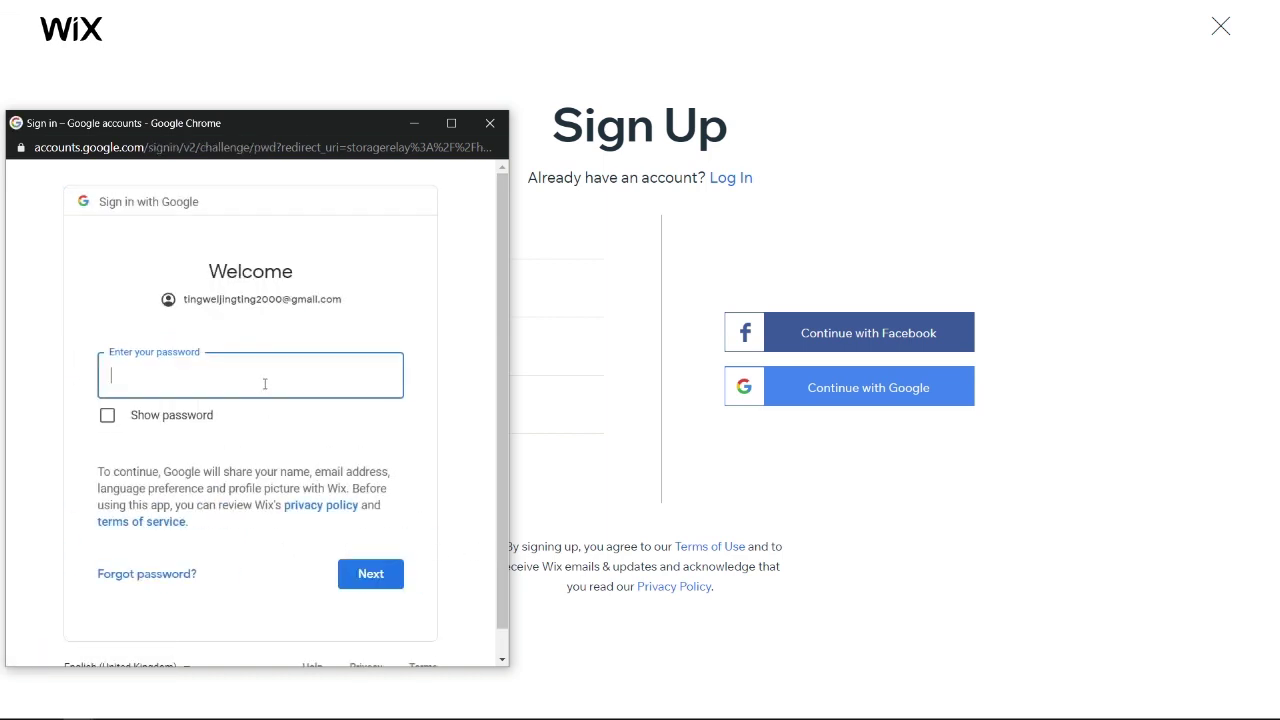
type("******")
left_click(352, 574)
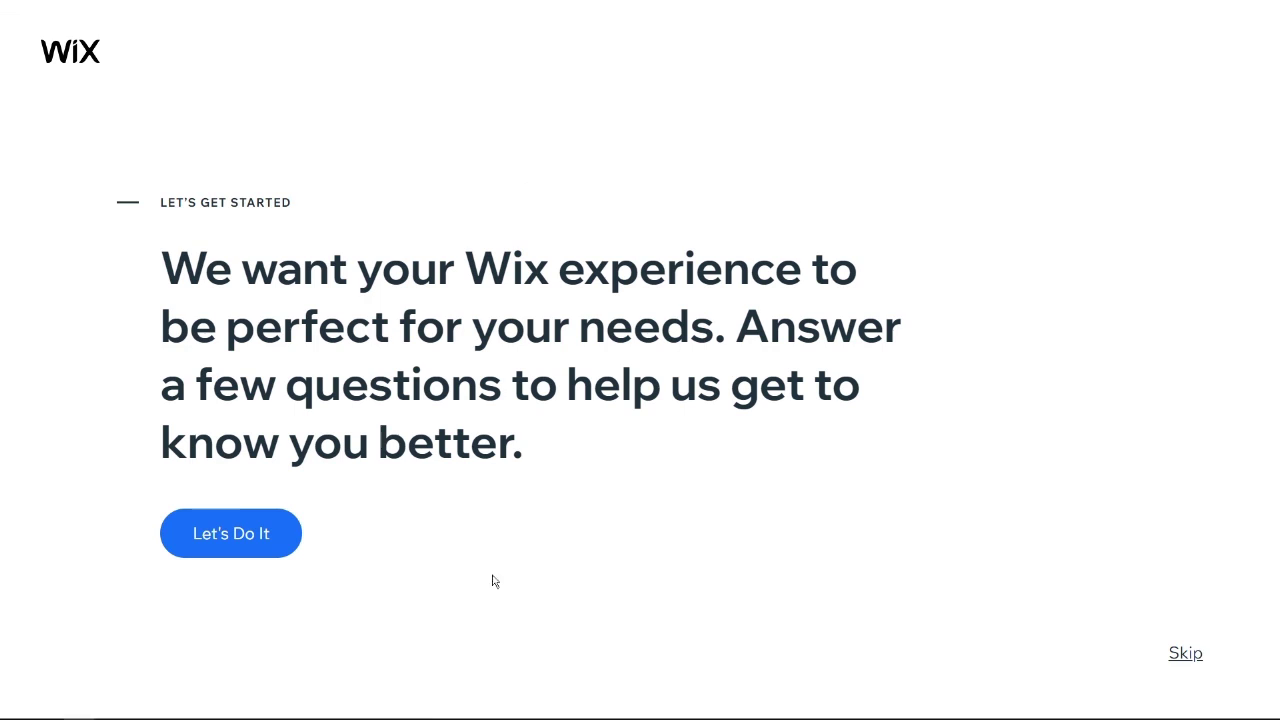
- Skip the onboarding questions and choose to create the website from a template in the Editor
left_click(1186, 655)
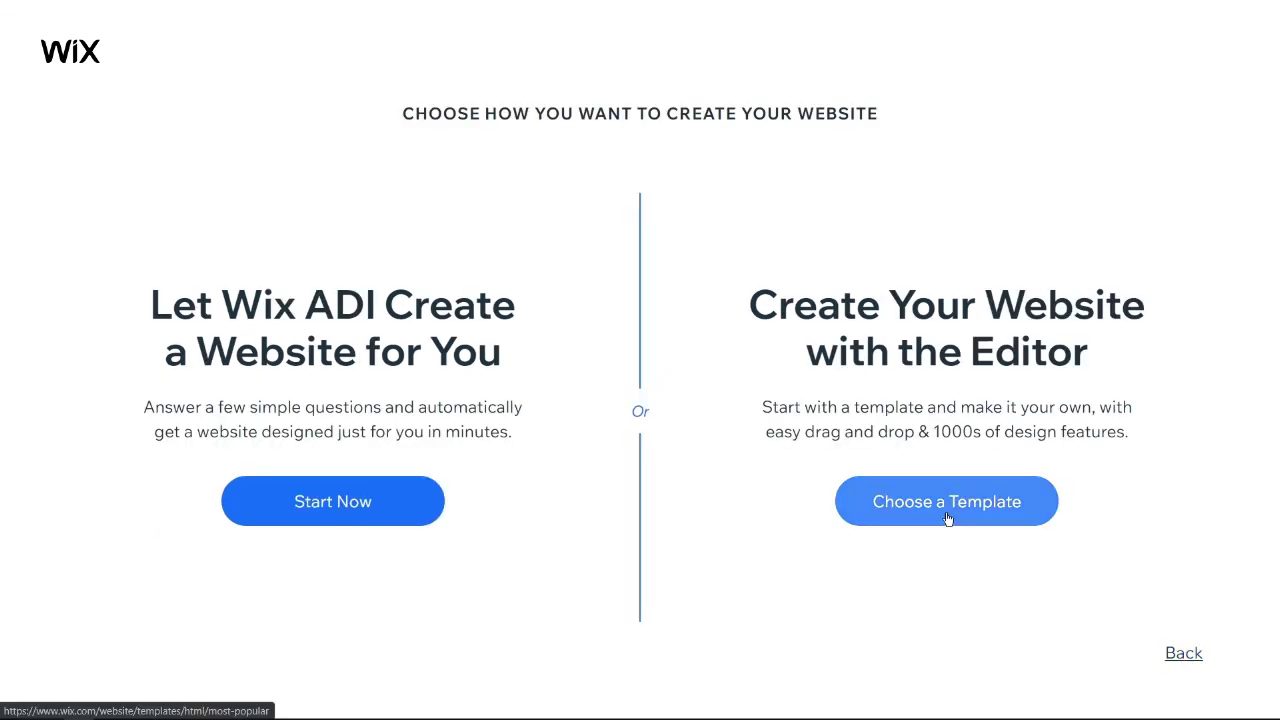
left_click(947, 518)
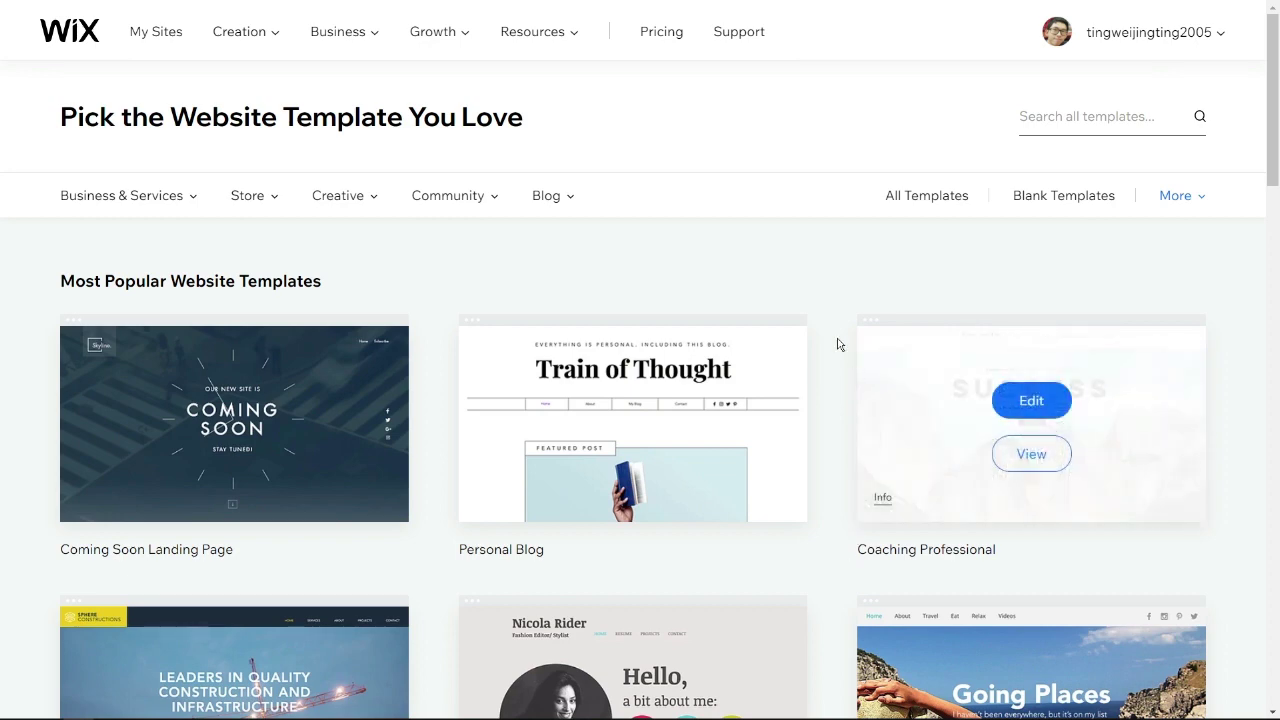
- Under Community > Classes & Courses, open the Online Lessons template for editing
mouse_move(479, 203)
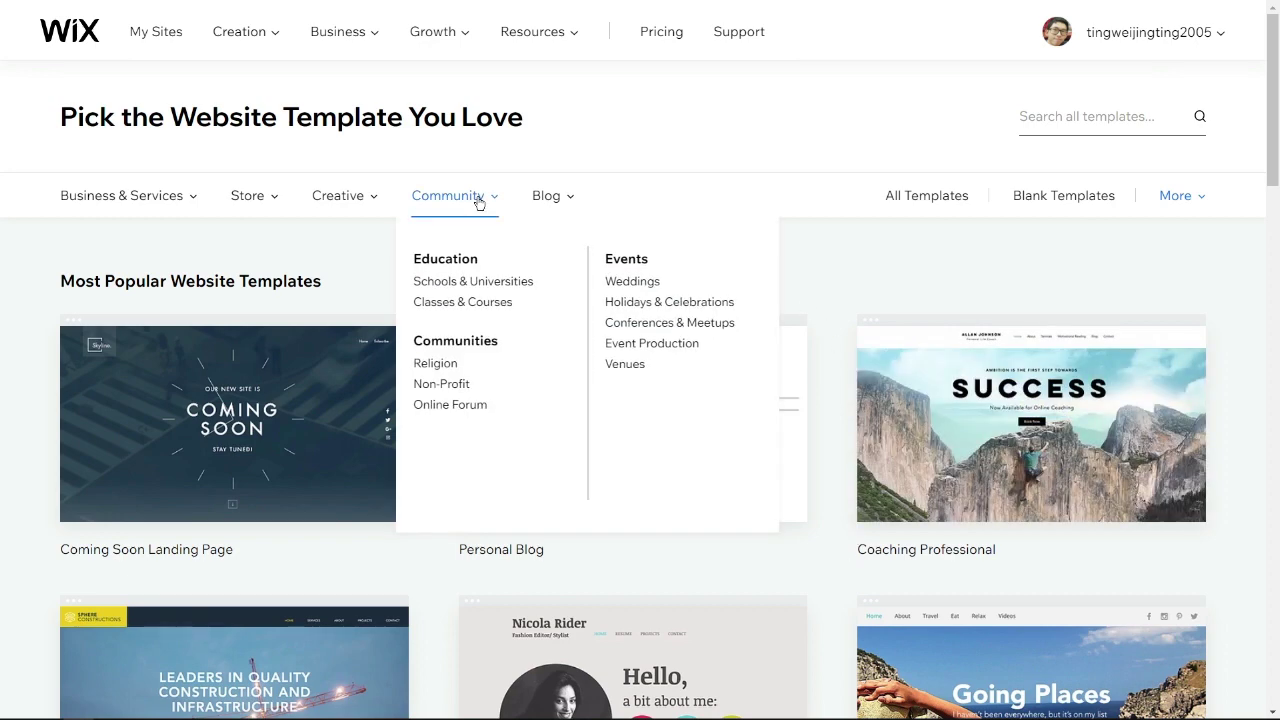
left_click(484, 303)
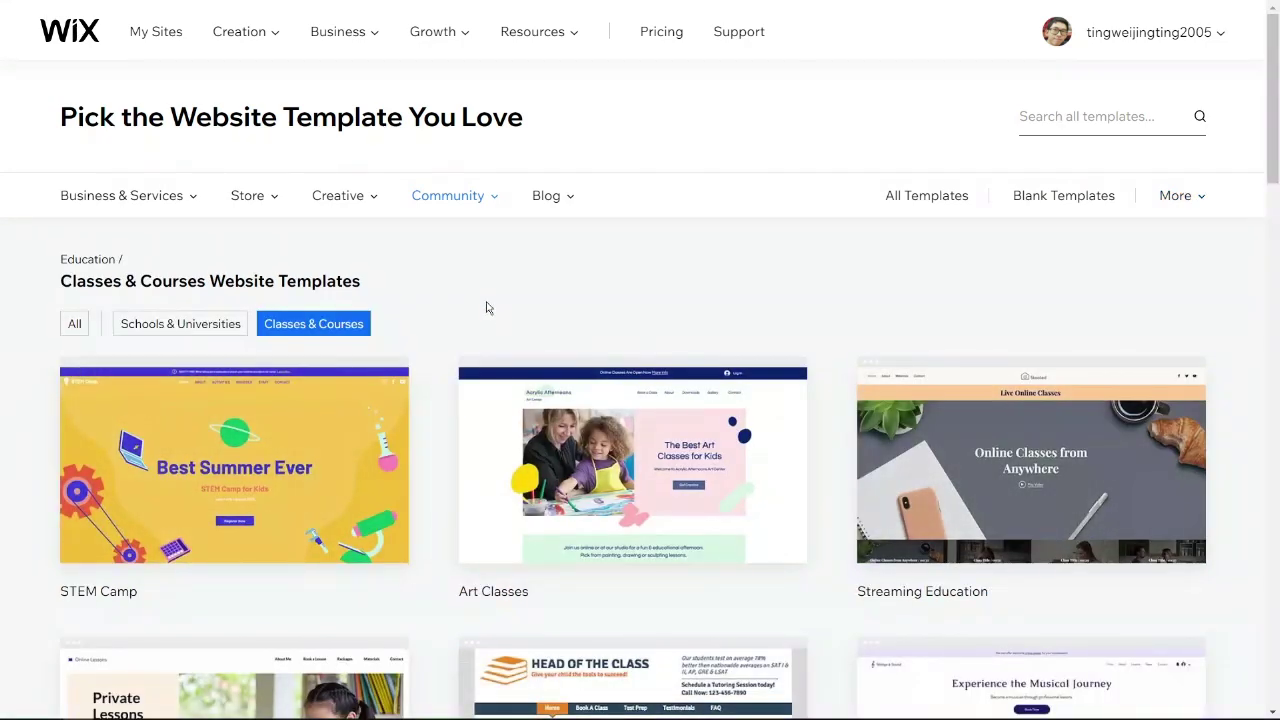
scroll(496, 343, "down", 4)
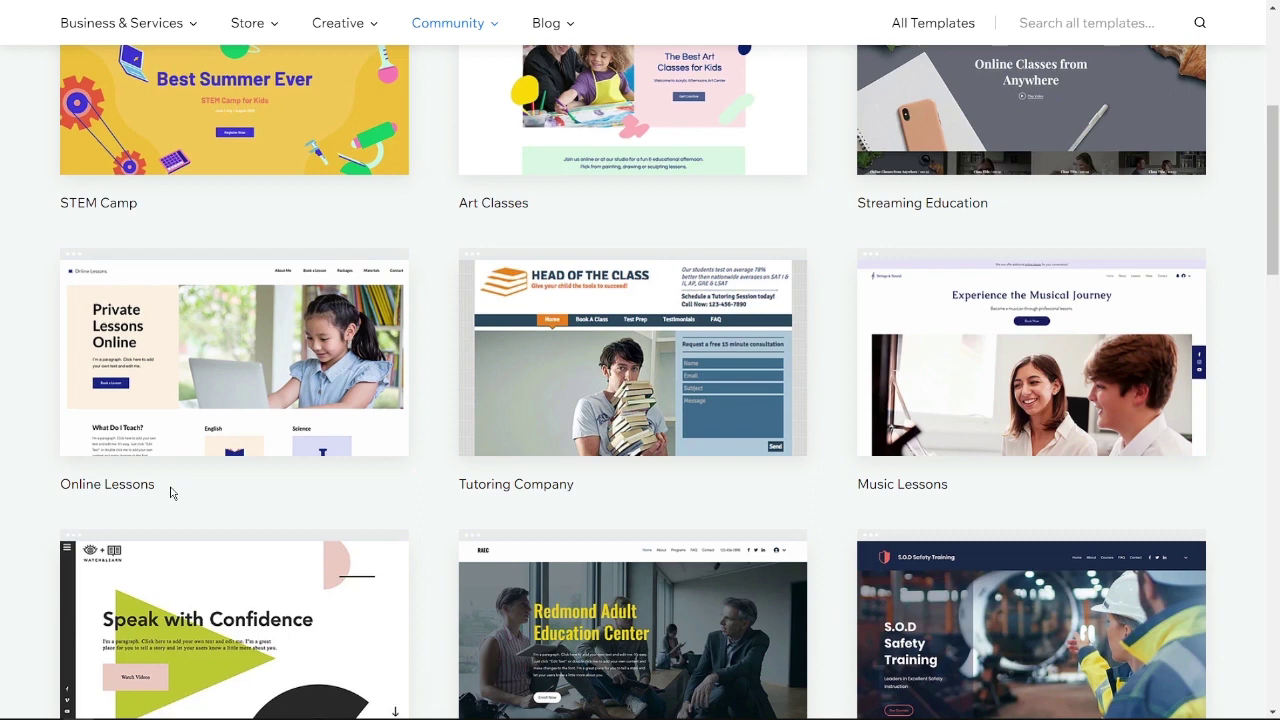
mouse_move(240, 348)
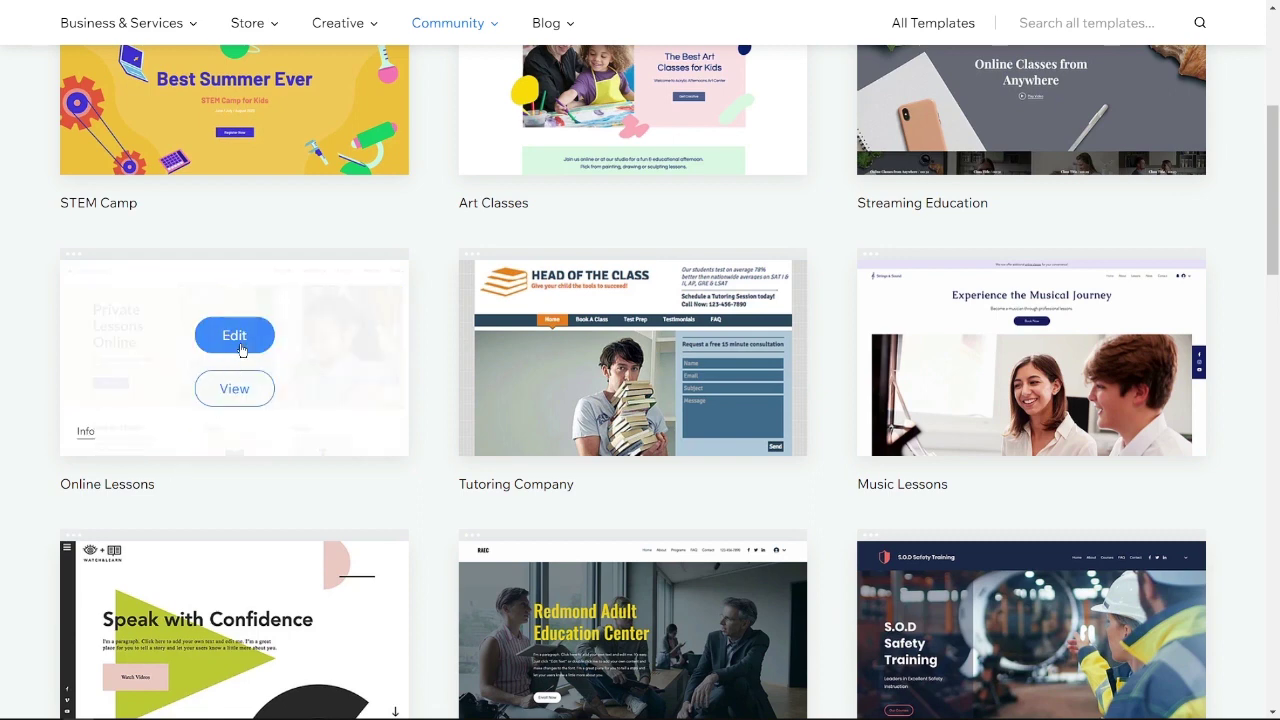
left_click(234, 336)
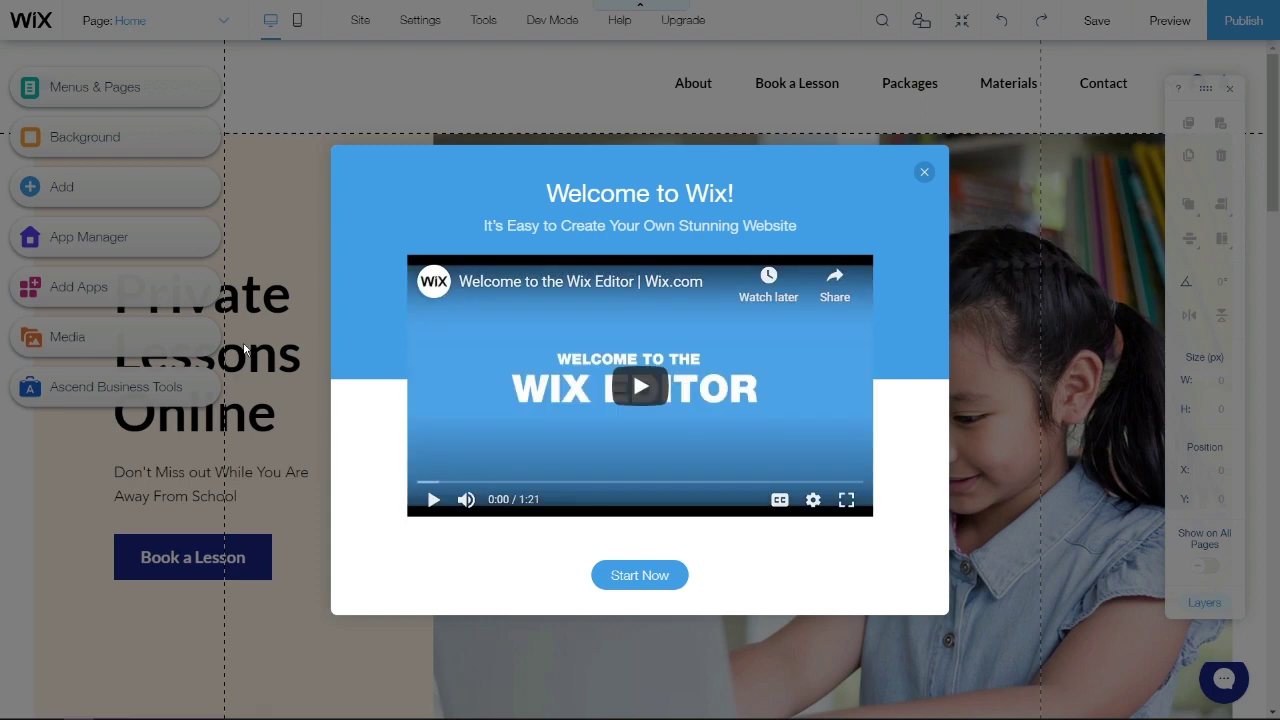
- Dismiss the Welcome to Wix dialog with Start Now to begin editing the home page
left_click(652, 574)
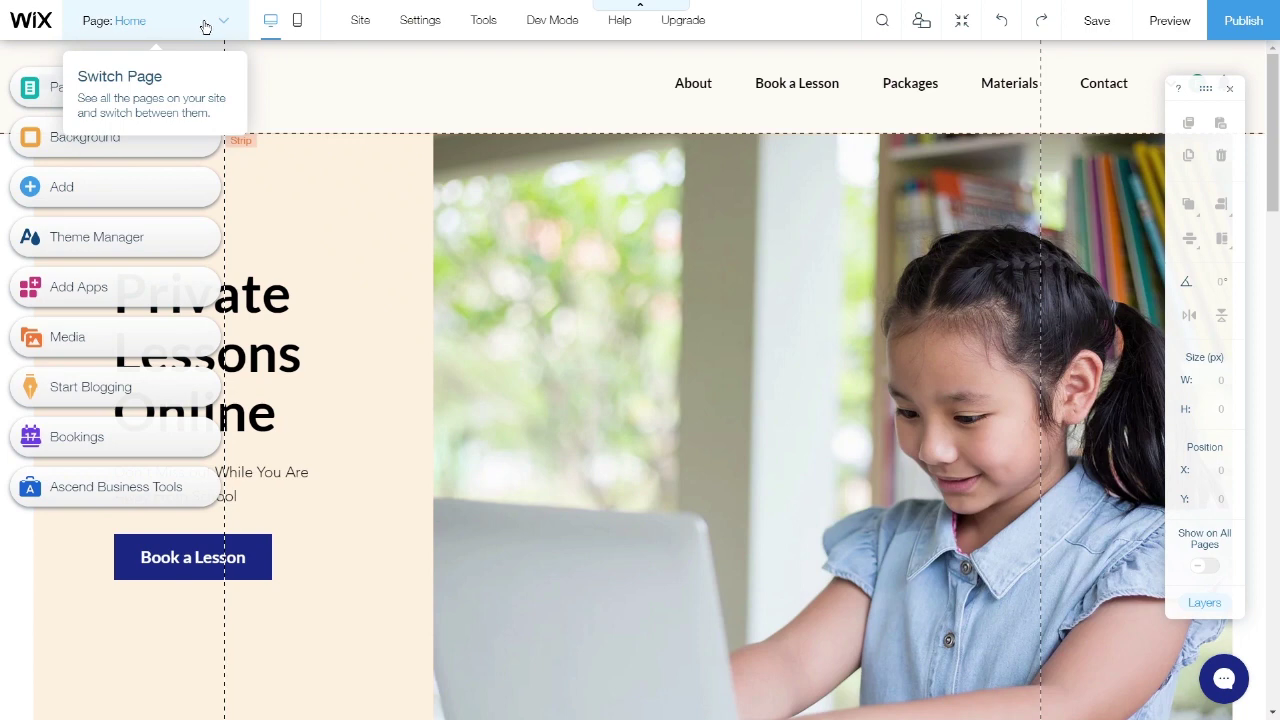
left_click(205, 25)
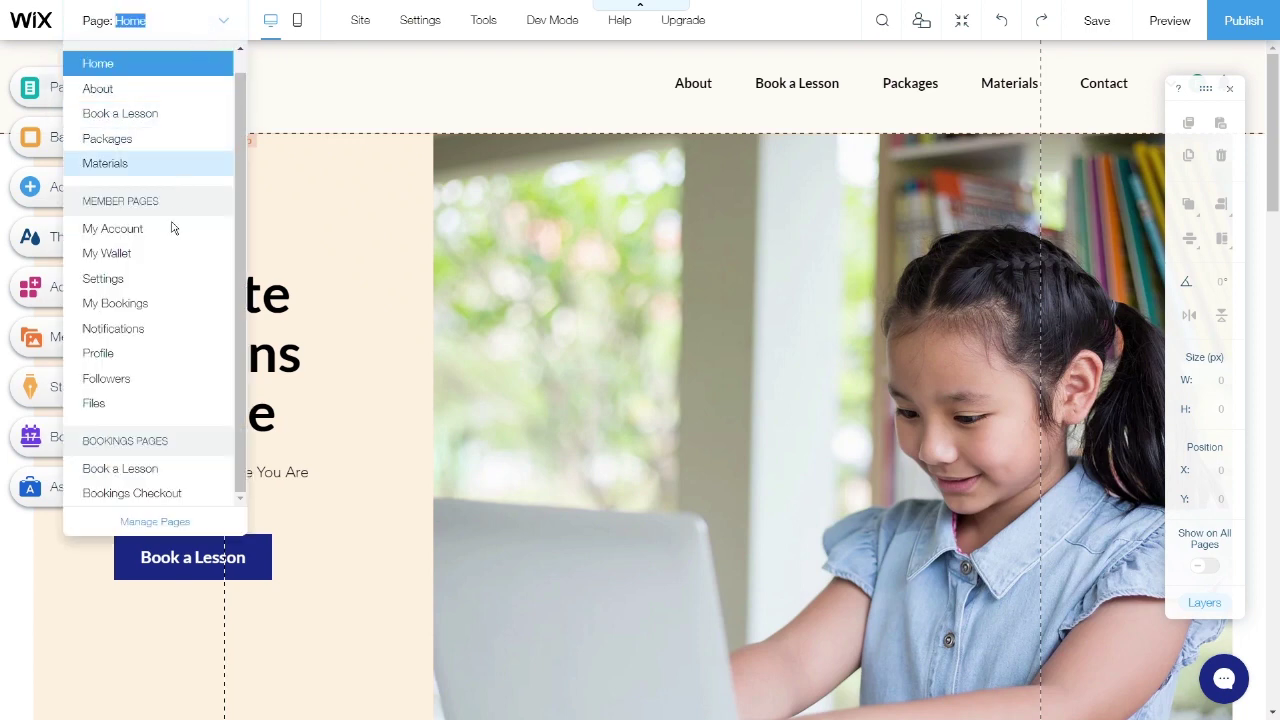
left_click(197, 89)
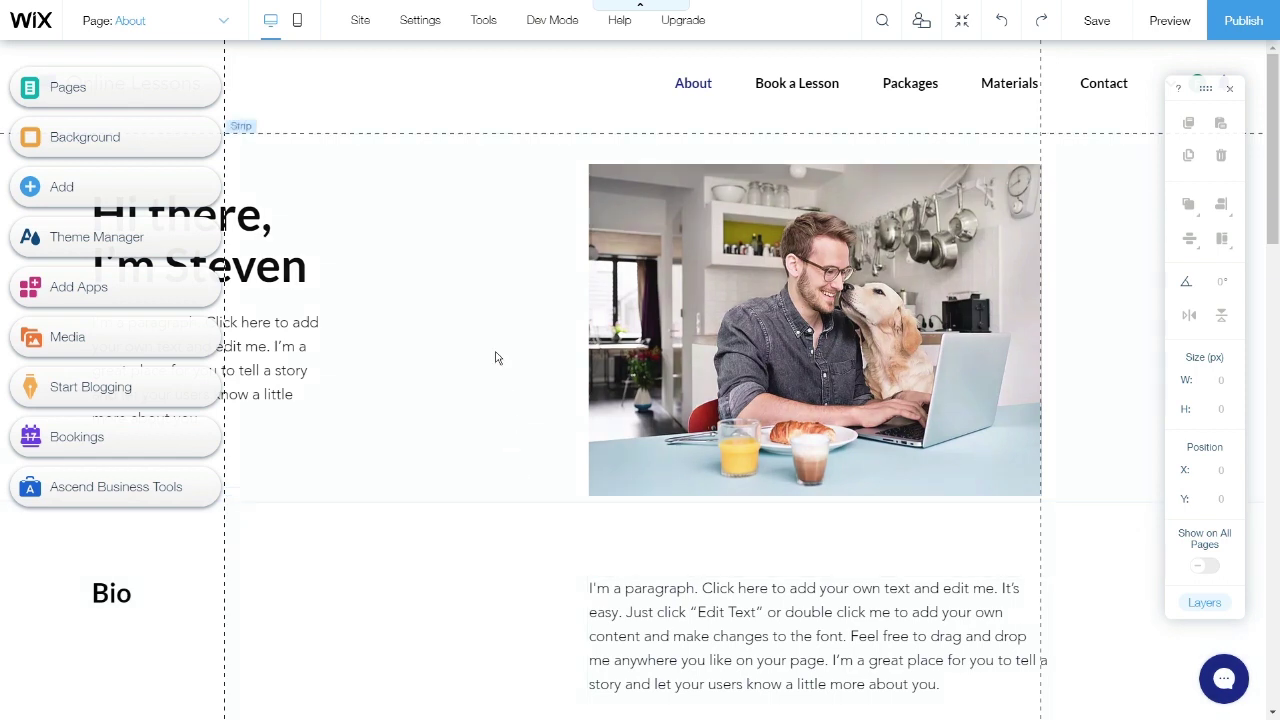
left_click(207, 27)
left_click(168, 92)
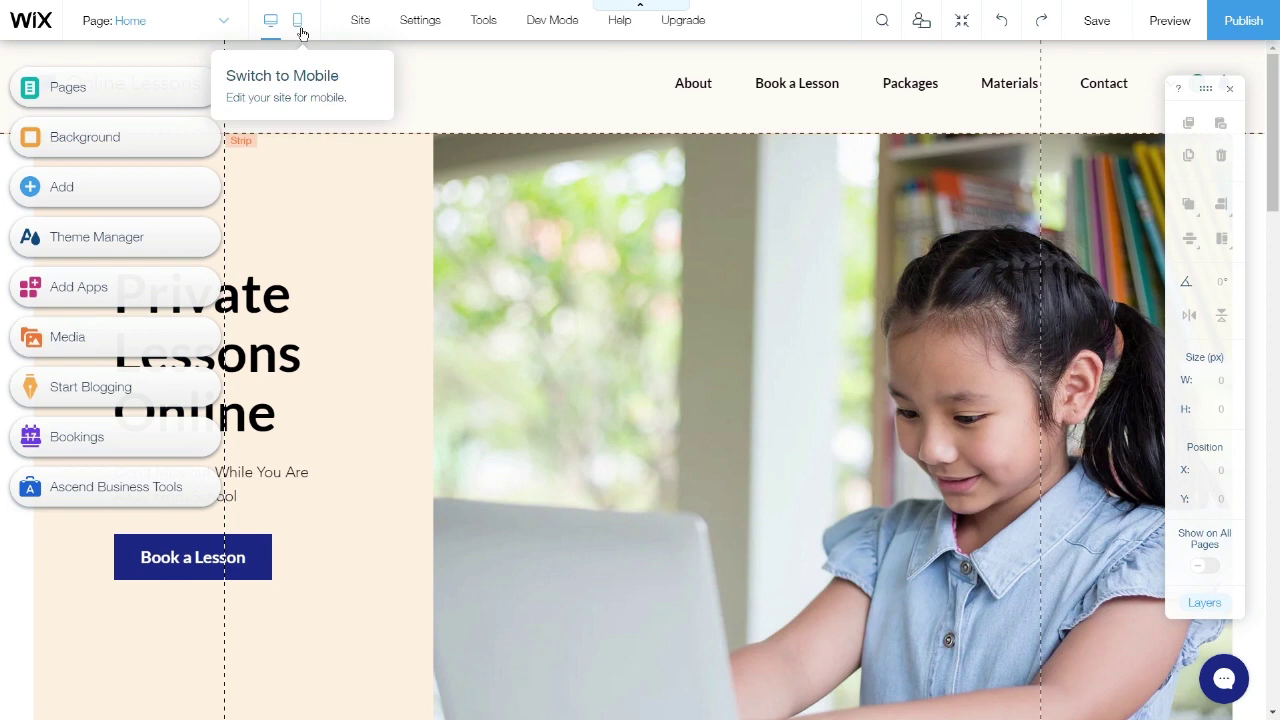
left_click(298, 22)
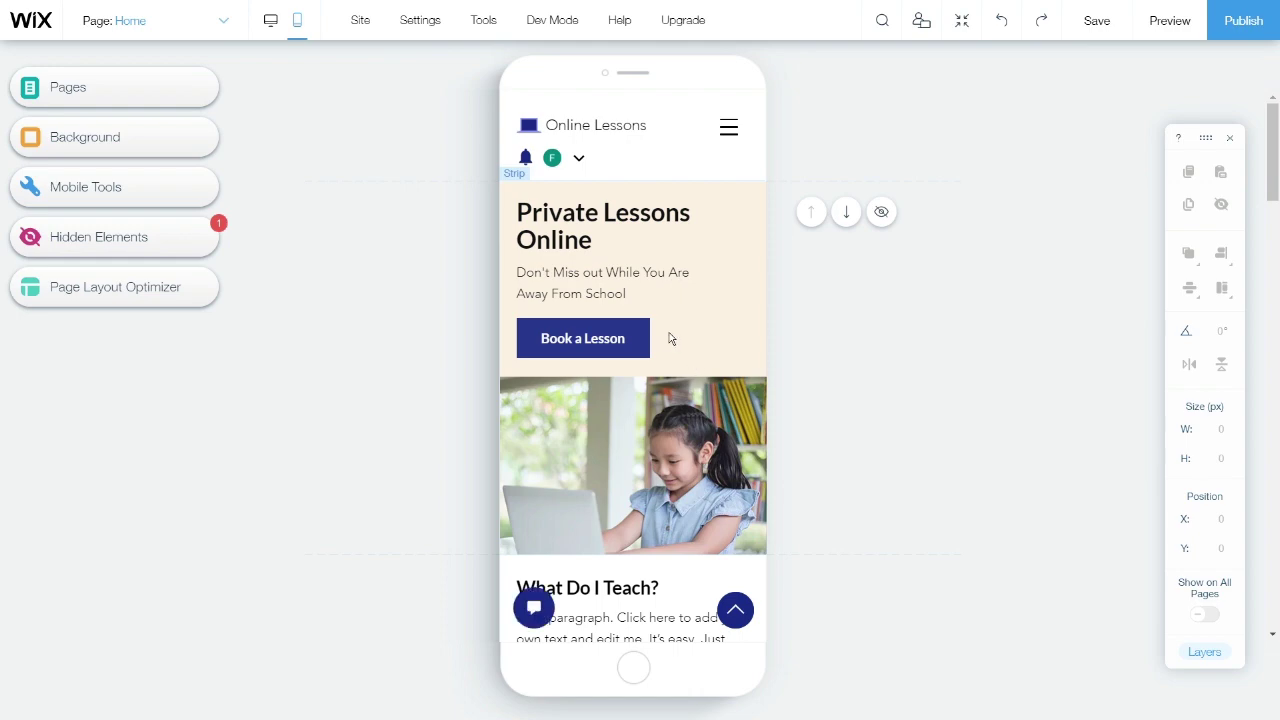
scroll(670, 338, "down", 3)
scroll(690, 350, "down", 10)
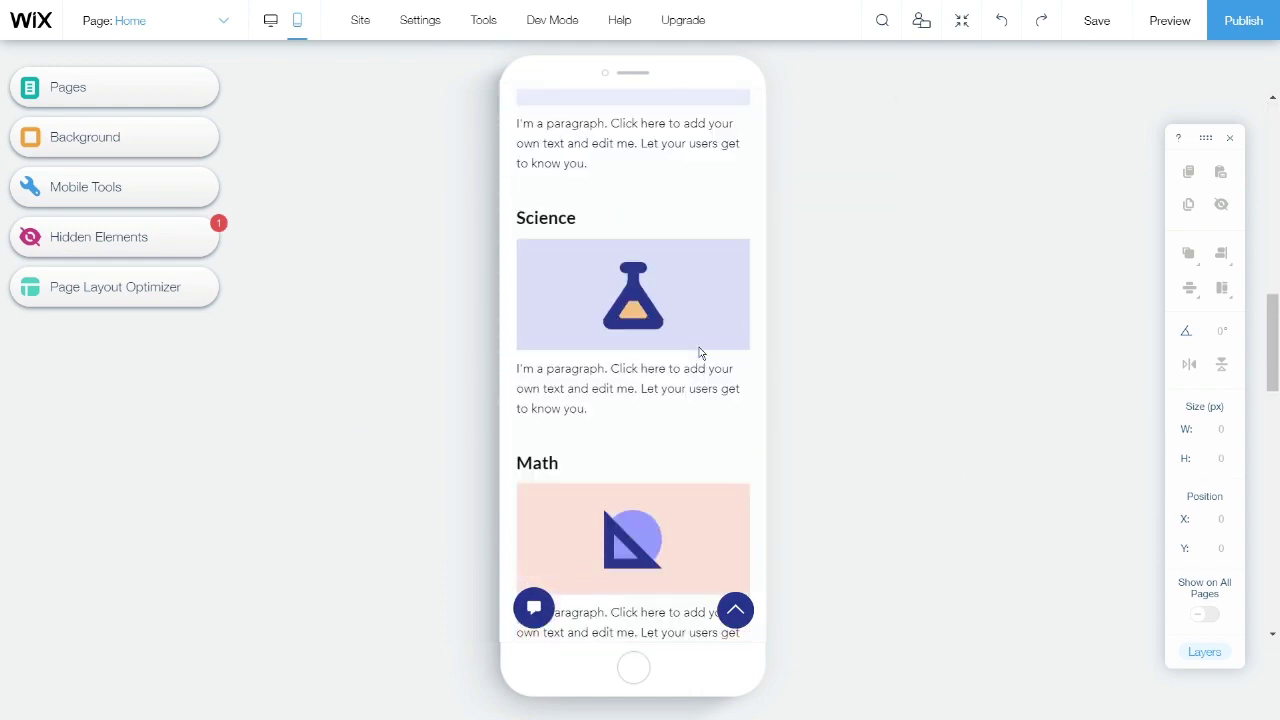
scroll(700, 353, "down", 3)
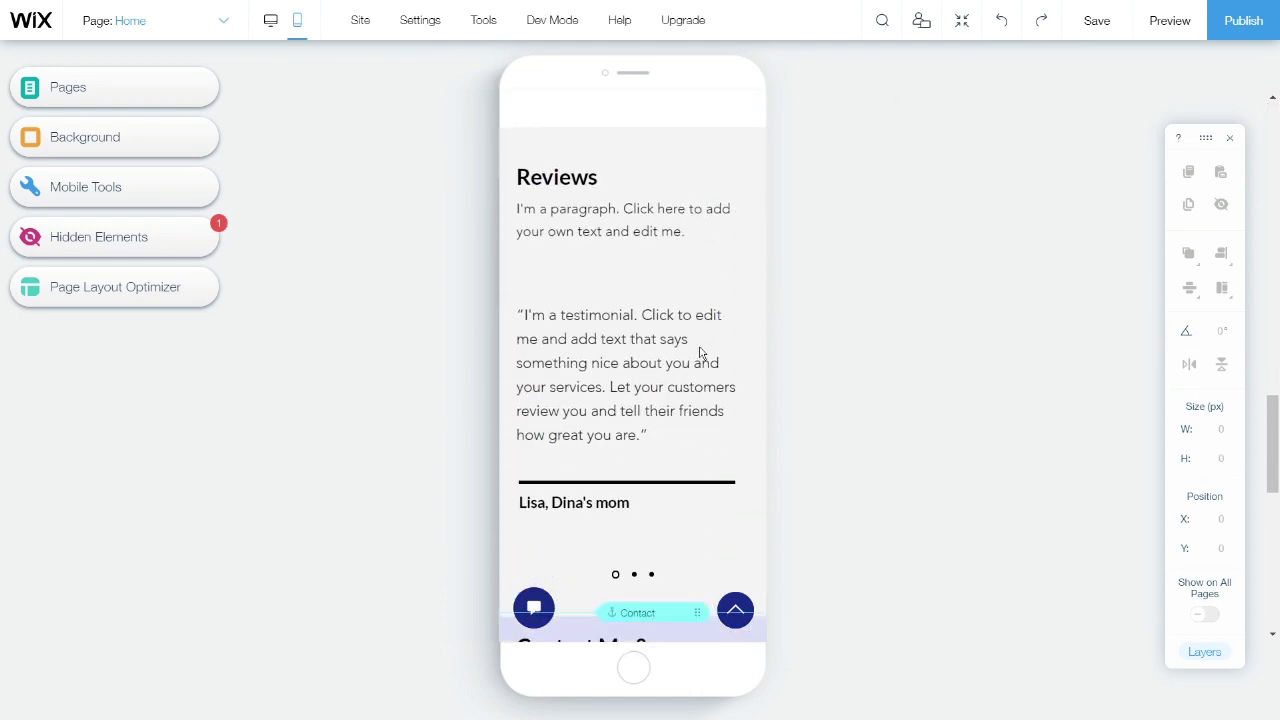
scroll(700, 353, "up", 5)
scroll(700, 353, "up", 10)
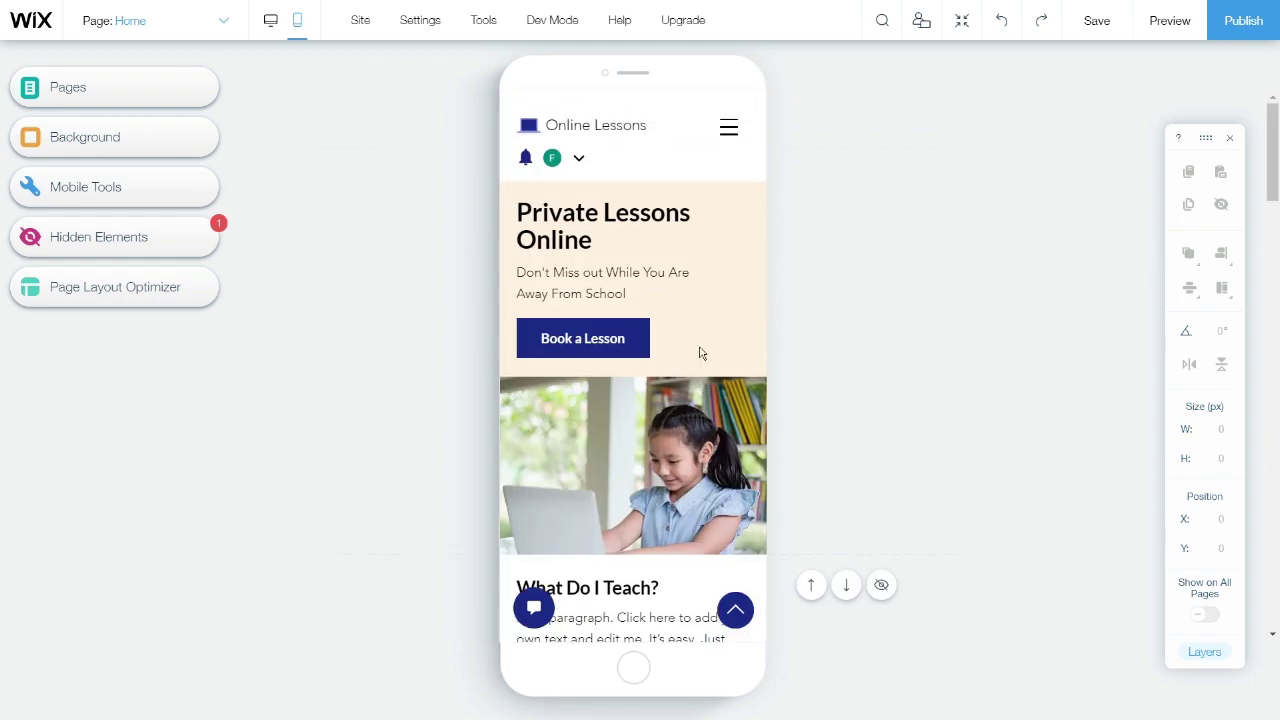
left_click(271, 22)
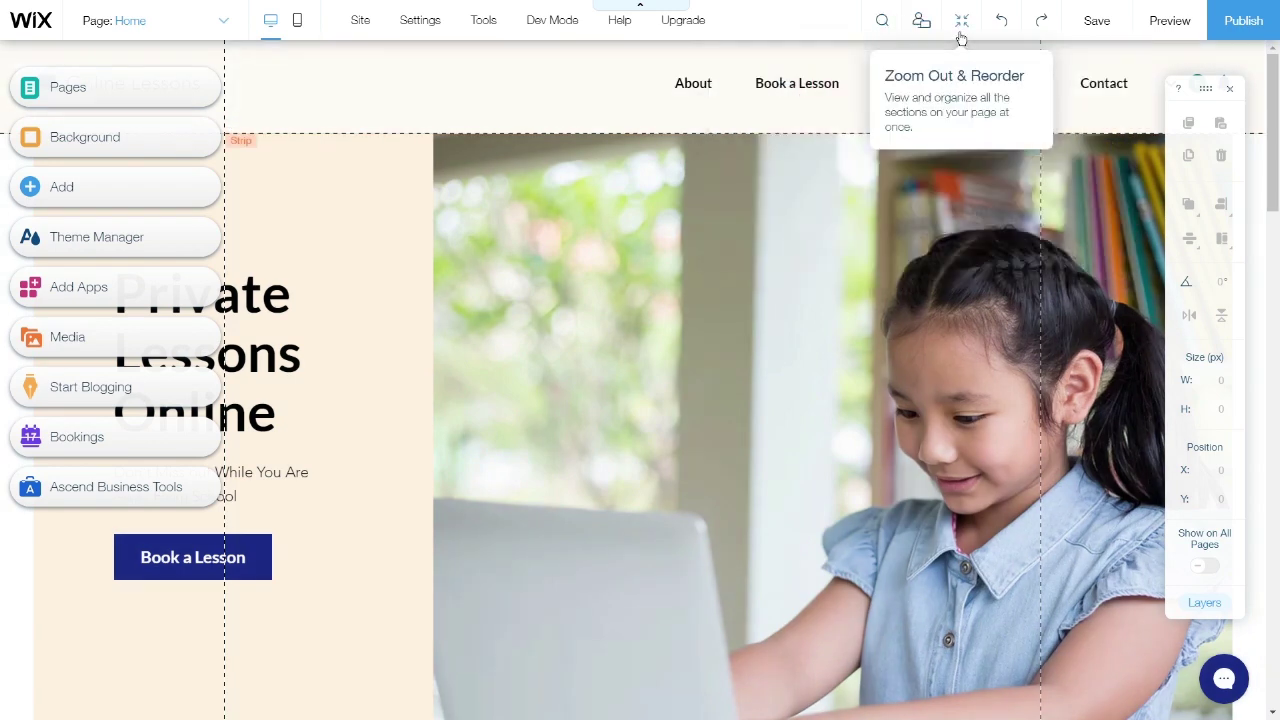
left_click(960, 37)
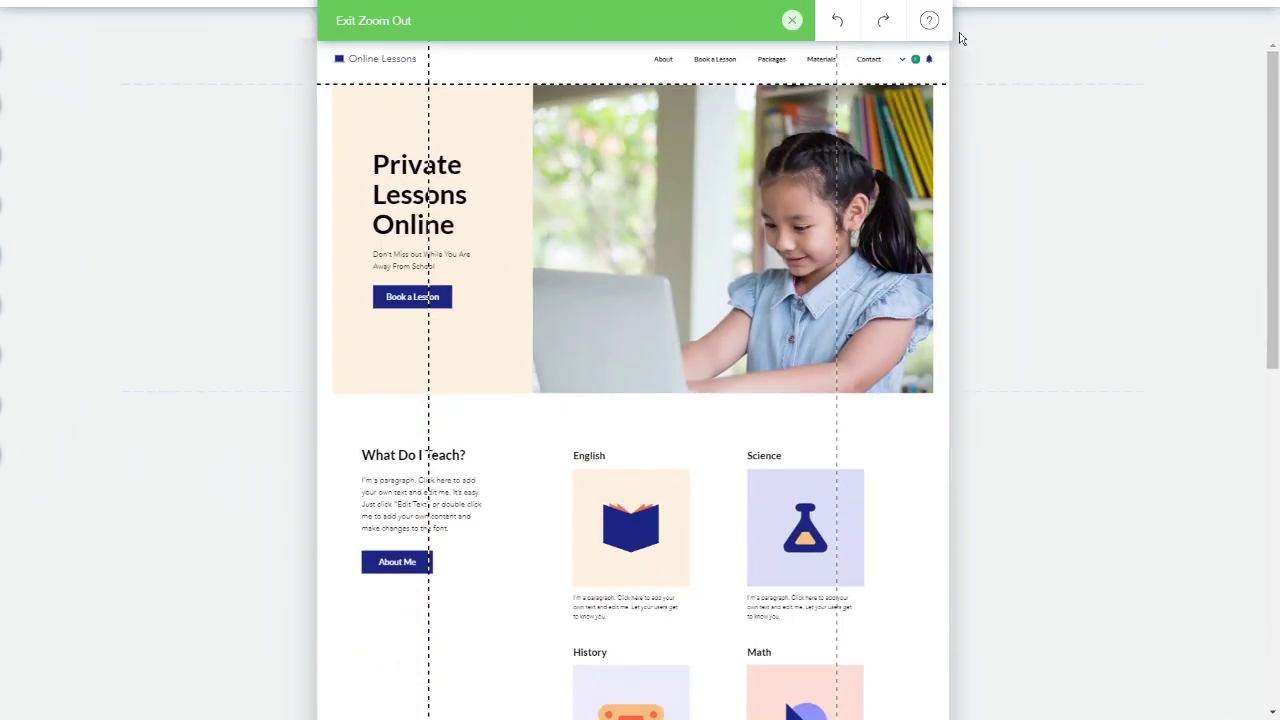
scroll(820, 304, "down", 5)
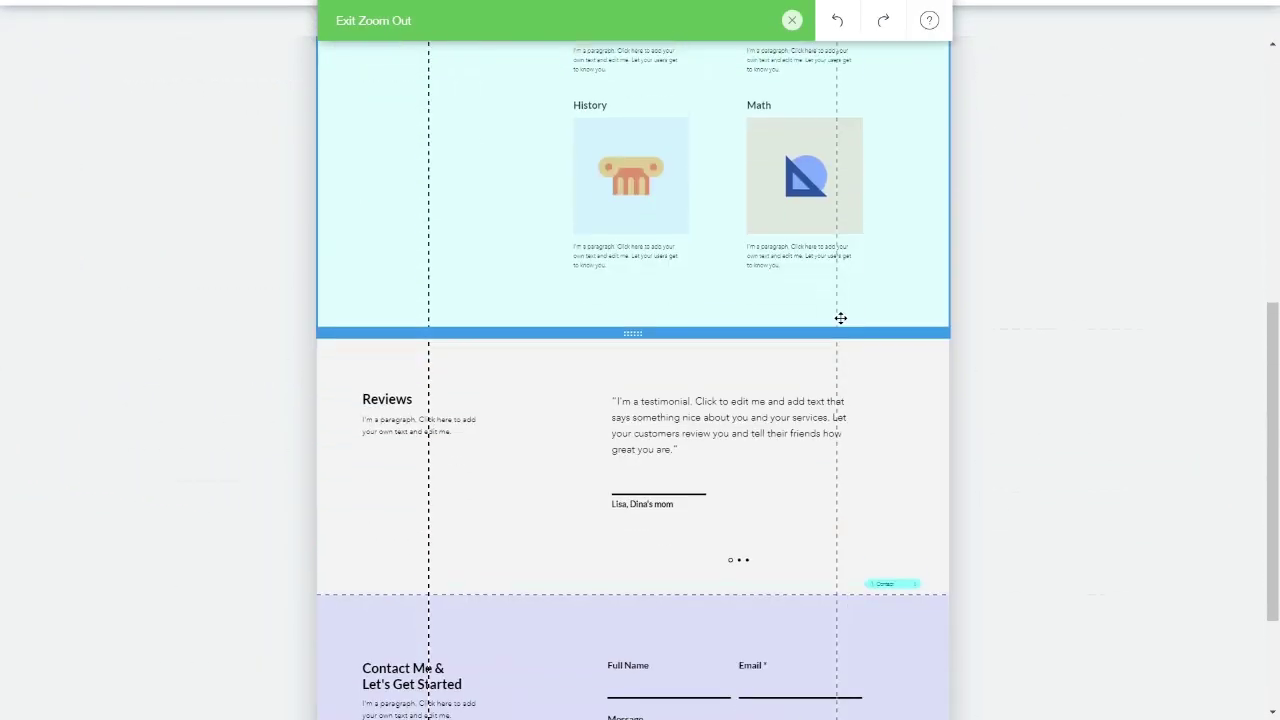
scroll(907, 356, "up", 5)
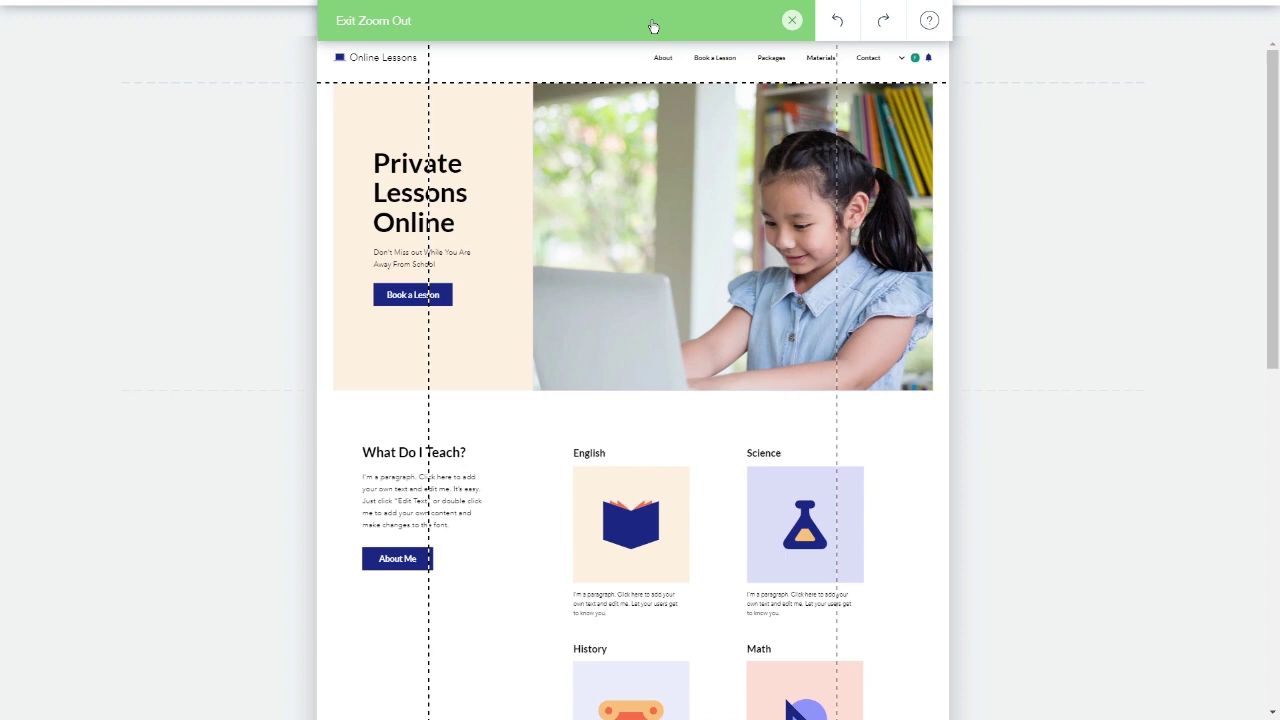
- Save the site to the free wixsite.com domain, changing my-site to 'classroom'
left_click(652, 26)
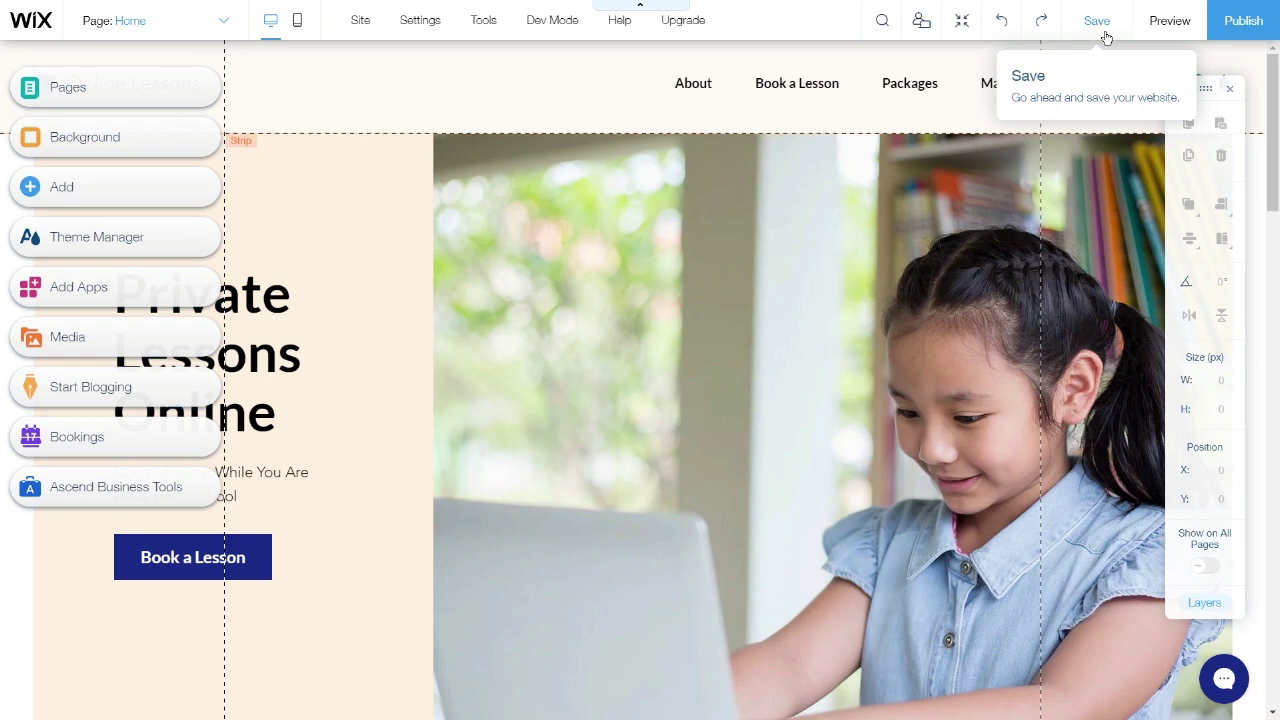
left_click(1105, 37)
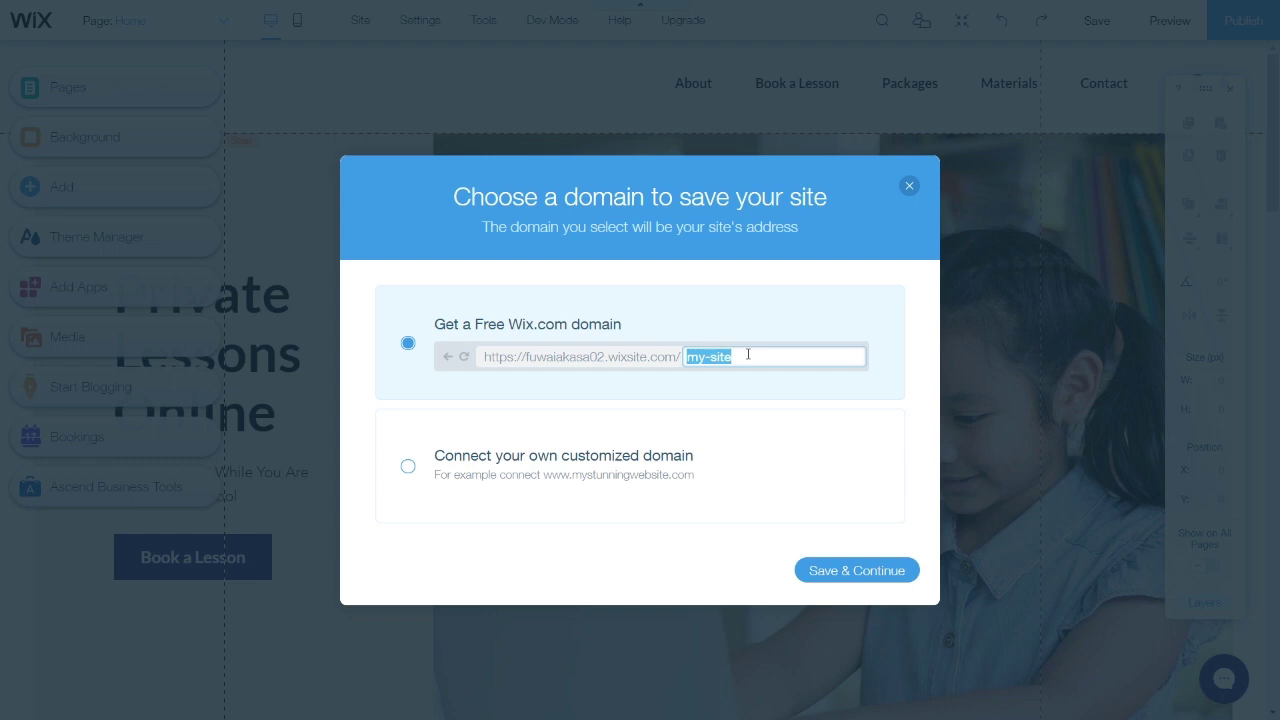
type("classroom")
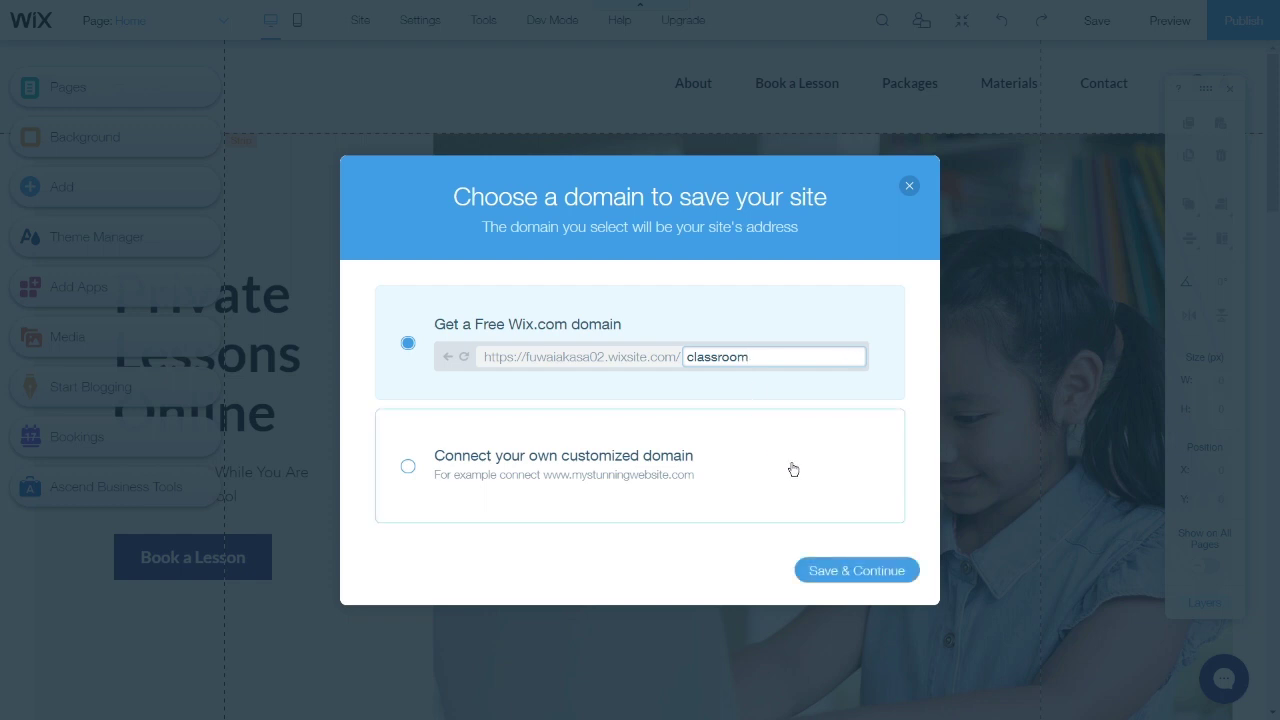
left_click(864, 580)
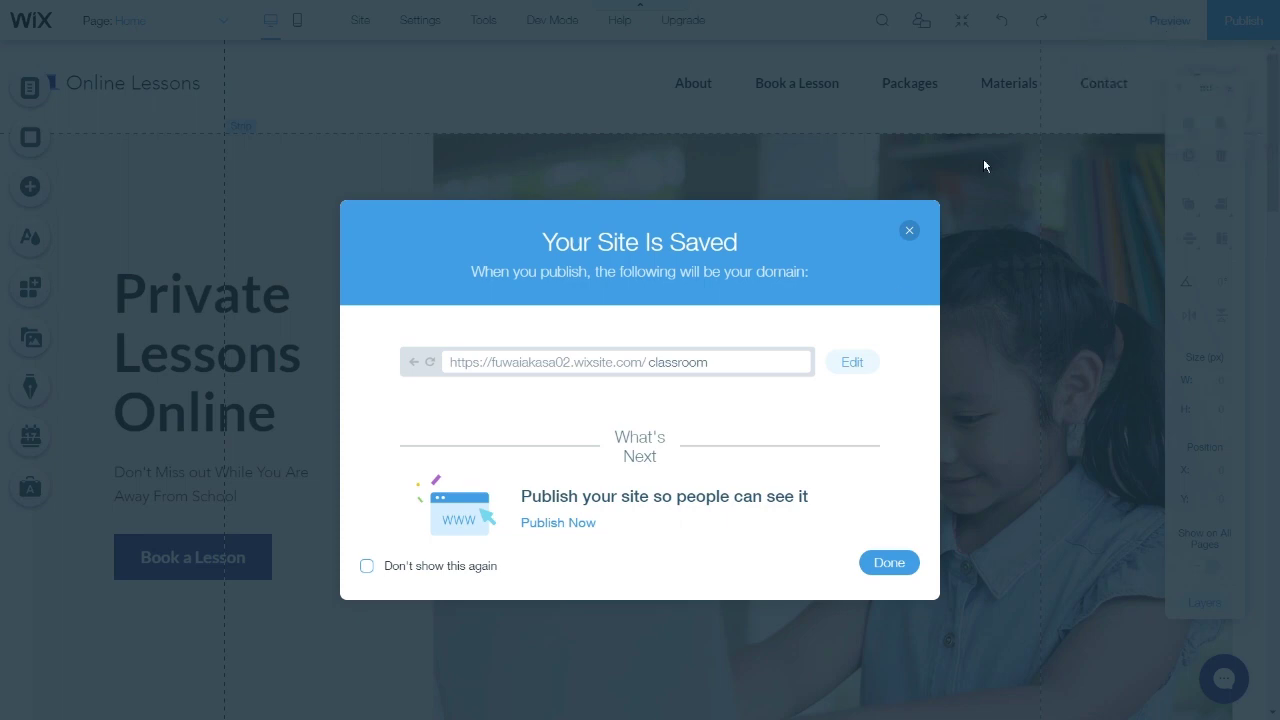
- Close the Your Site Is Saved dialog and scroll through the site in Preview mode
left_click(884, 565)
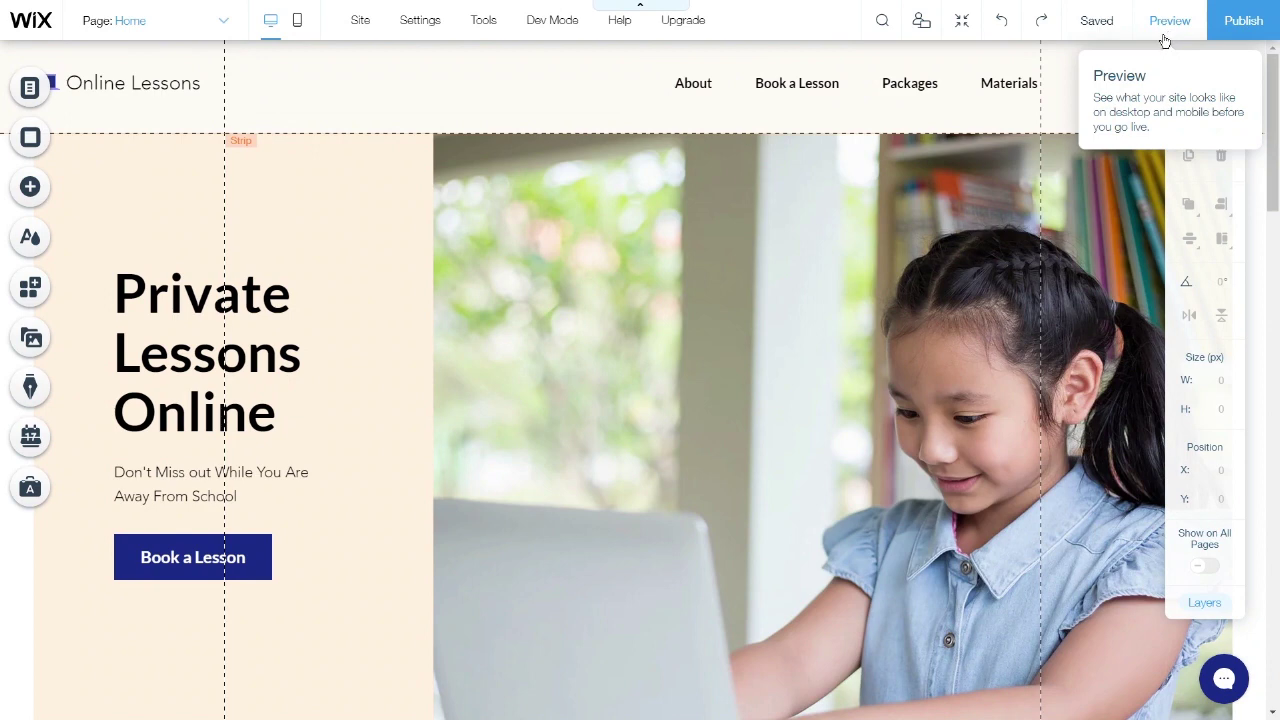
left_click(1164, 40)
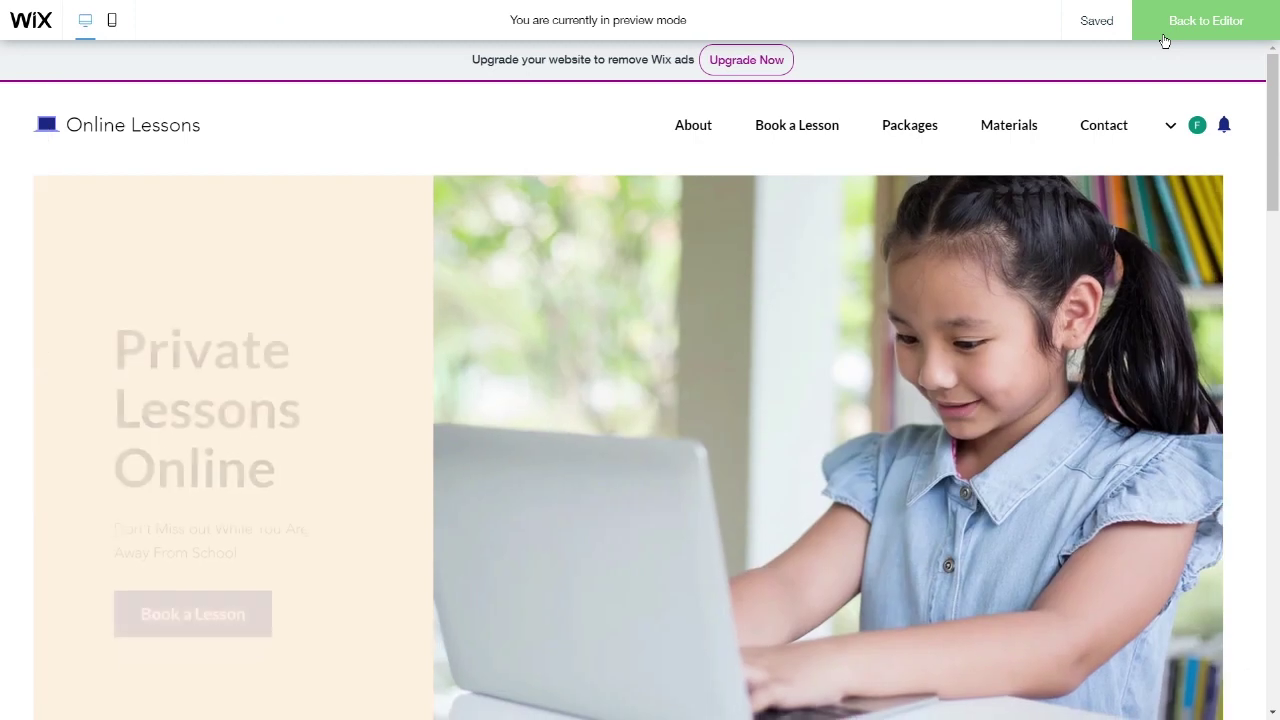
scroll(1050, 262, "down", 12)
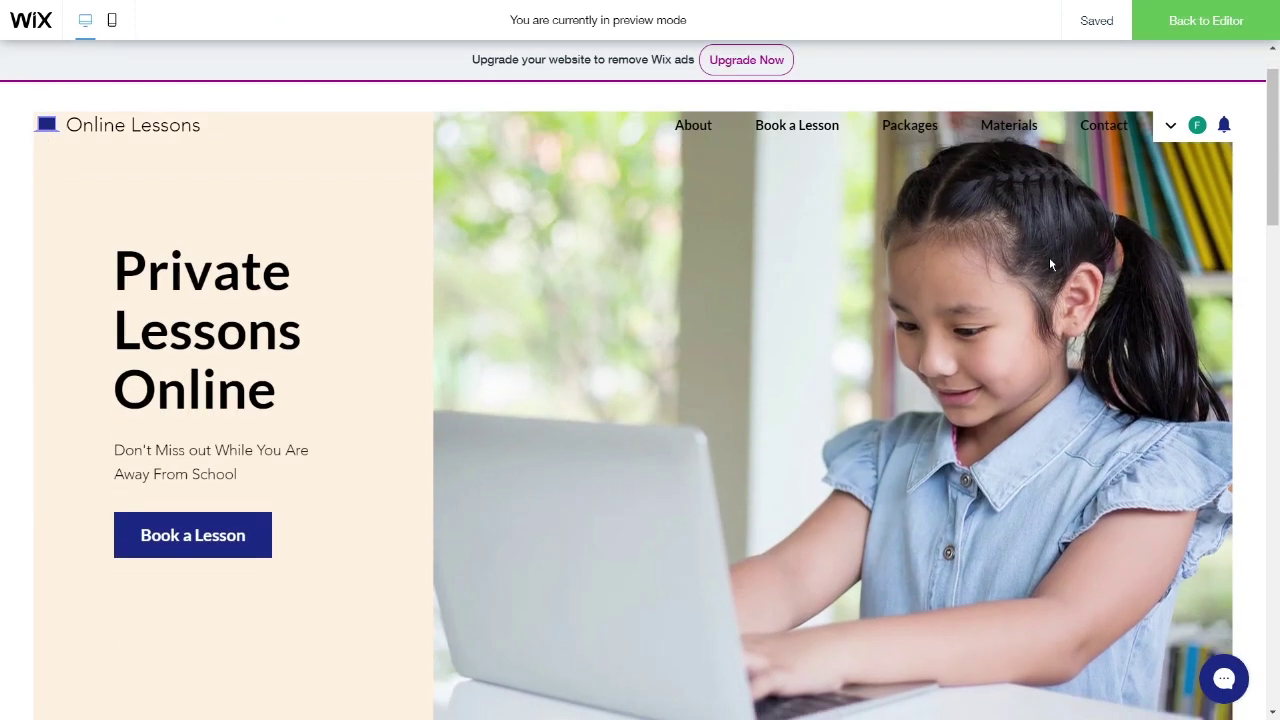
scroll(1048, 270, "up", 12)
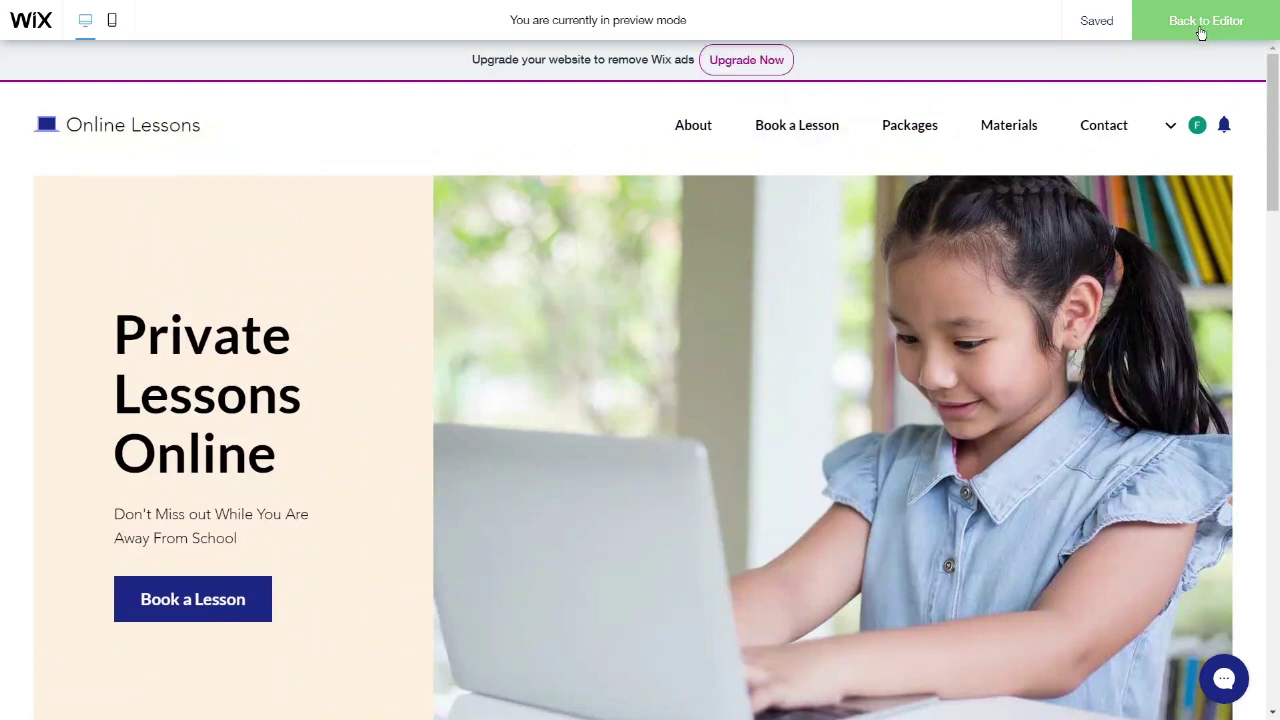
- Return to the editor, publish the site, and view the live classroom site outside full screen
left_click(1201, 33)
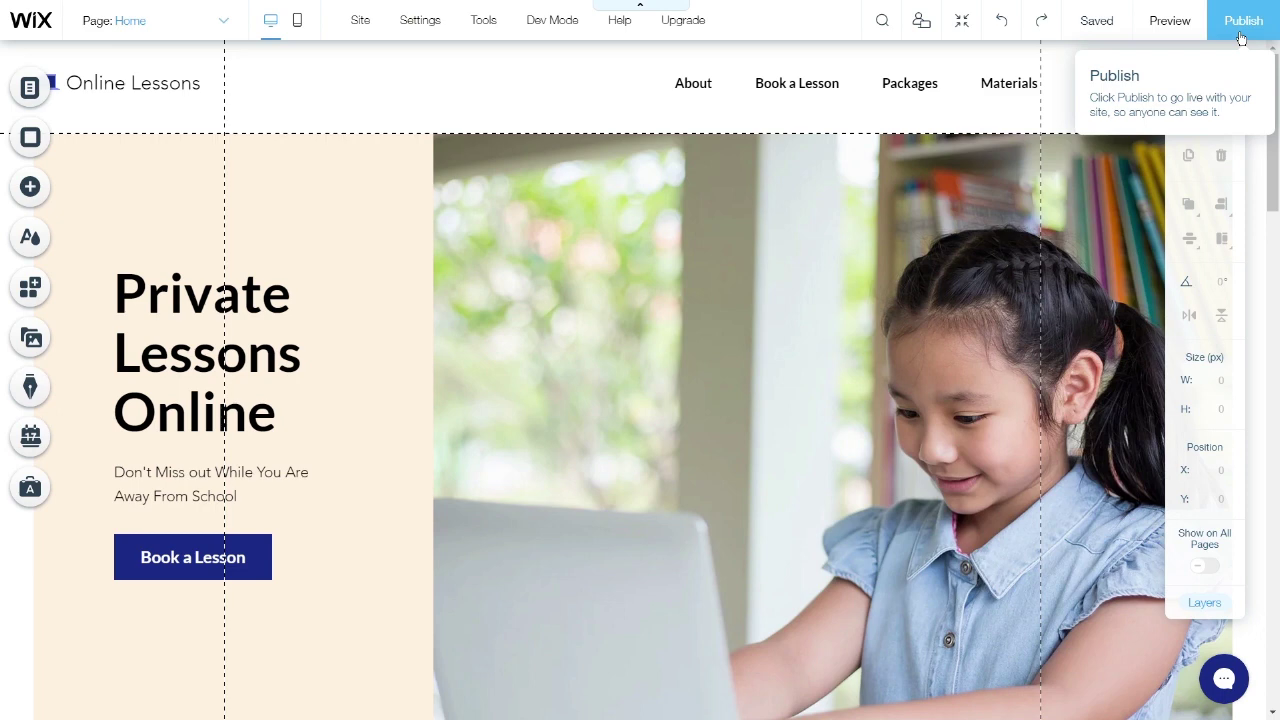
left_click(1240, 37)
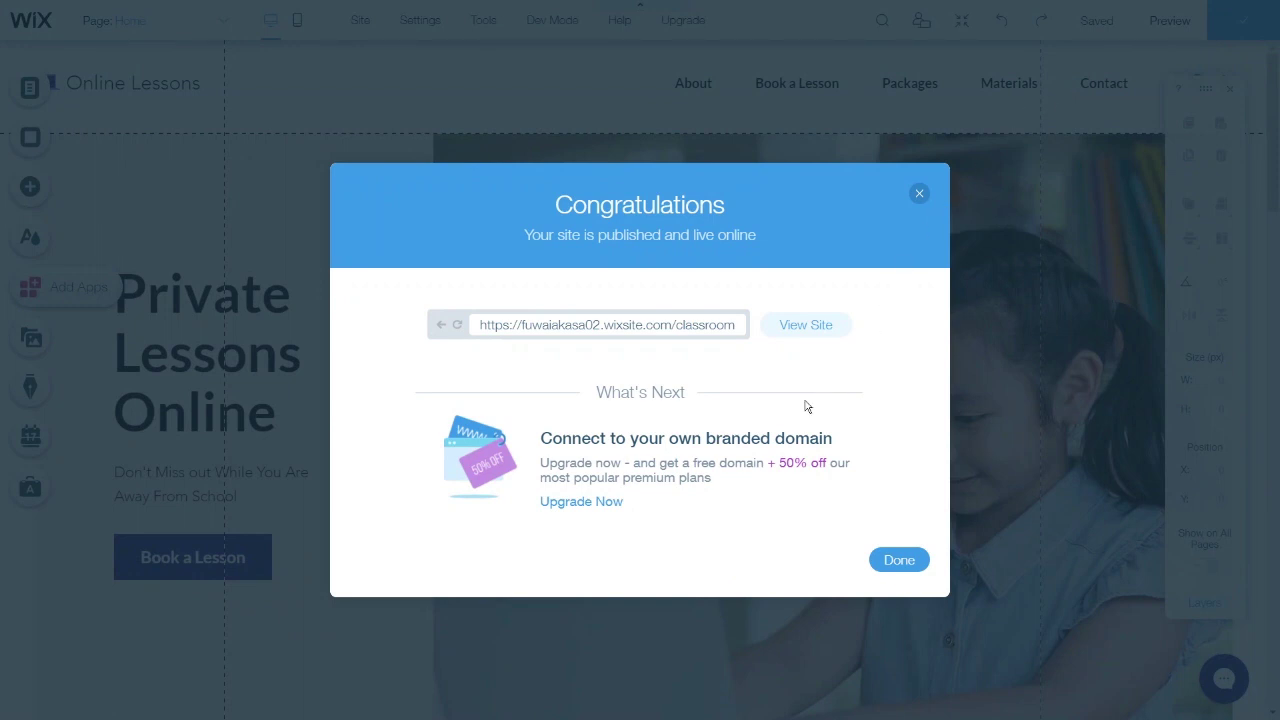
left_click(788, 343)
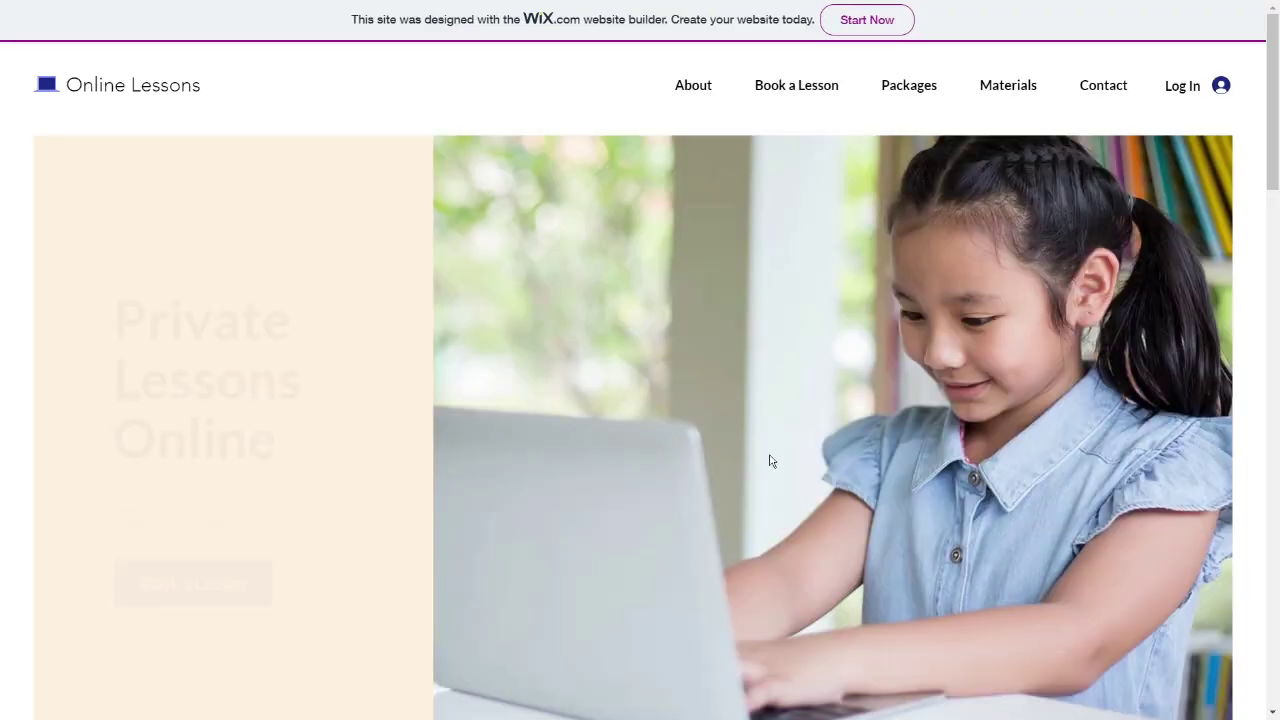
scroll(716, 362, "down", 10)
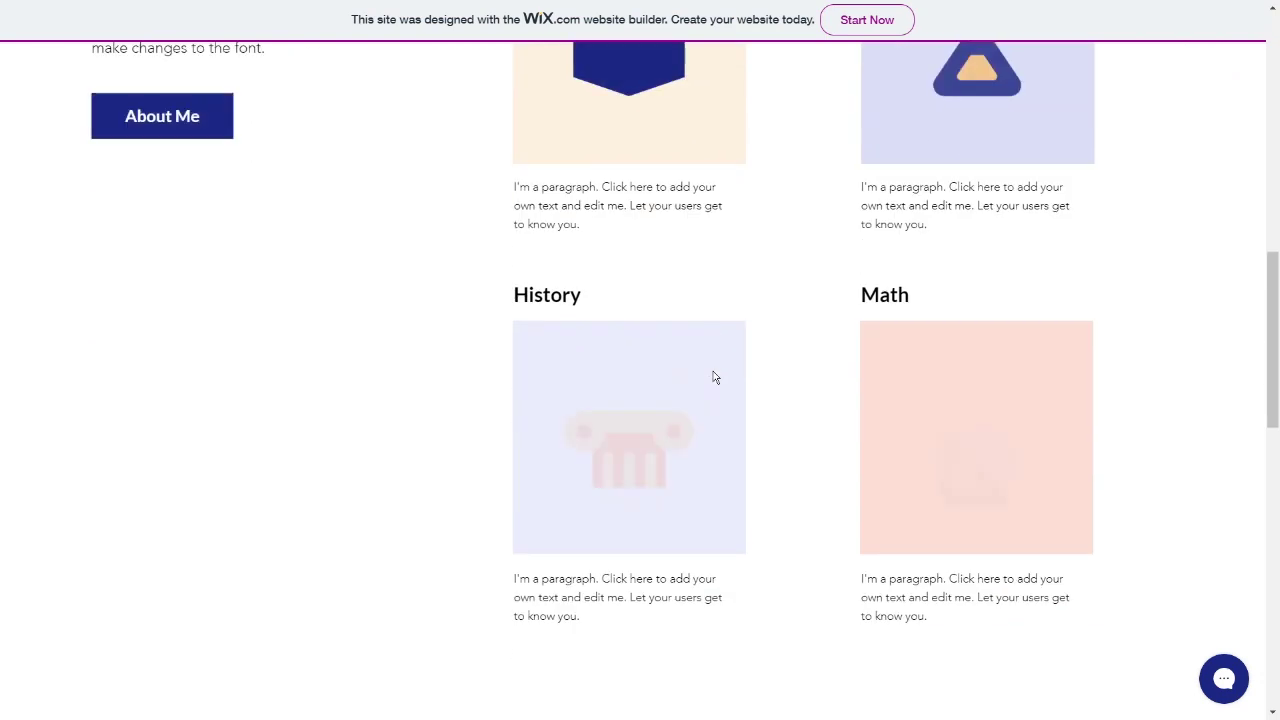
scroll(714, 375, "up", 10)
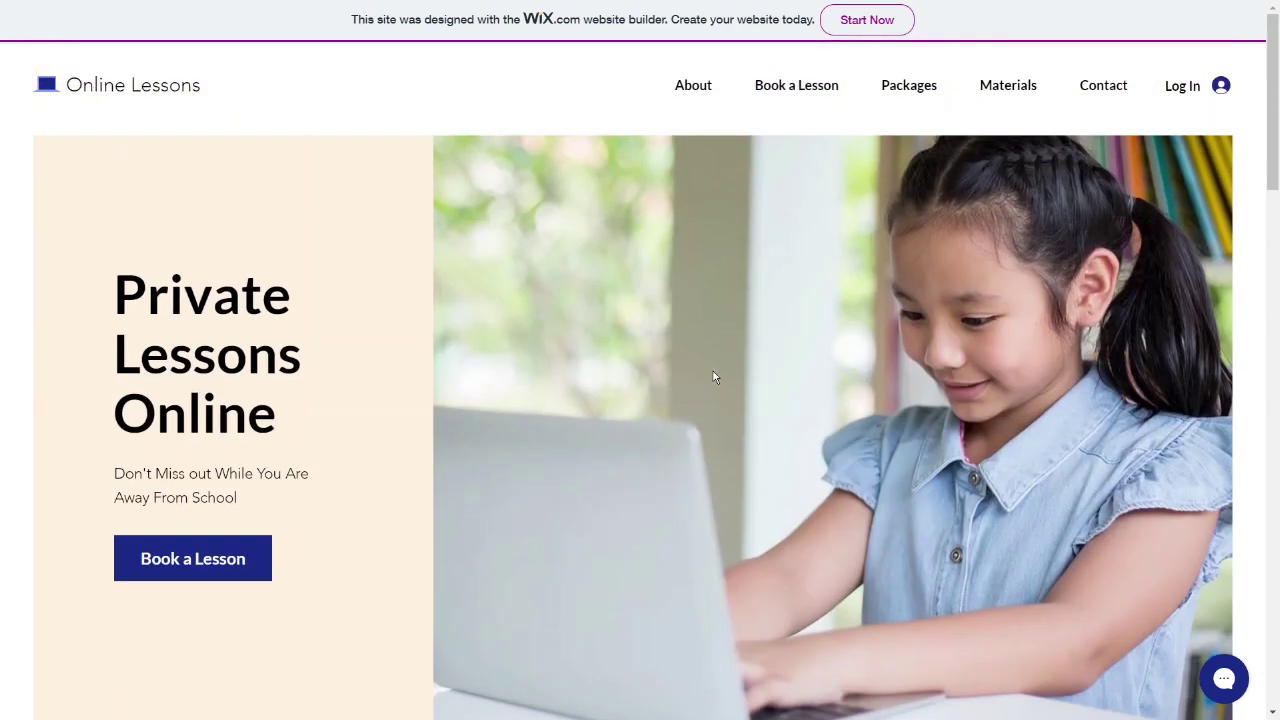
key("F11")
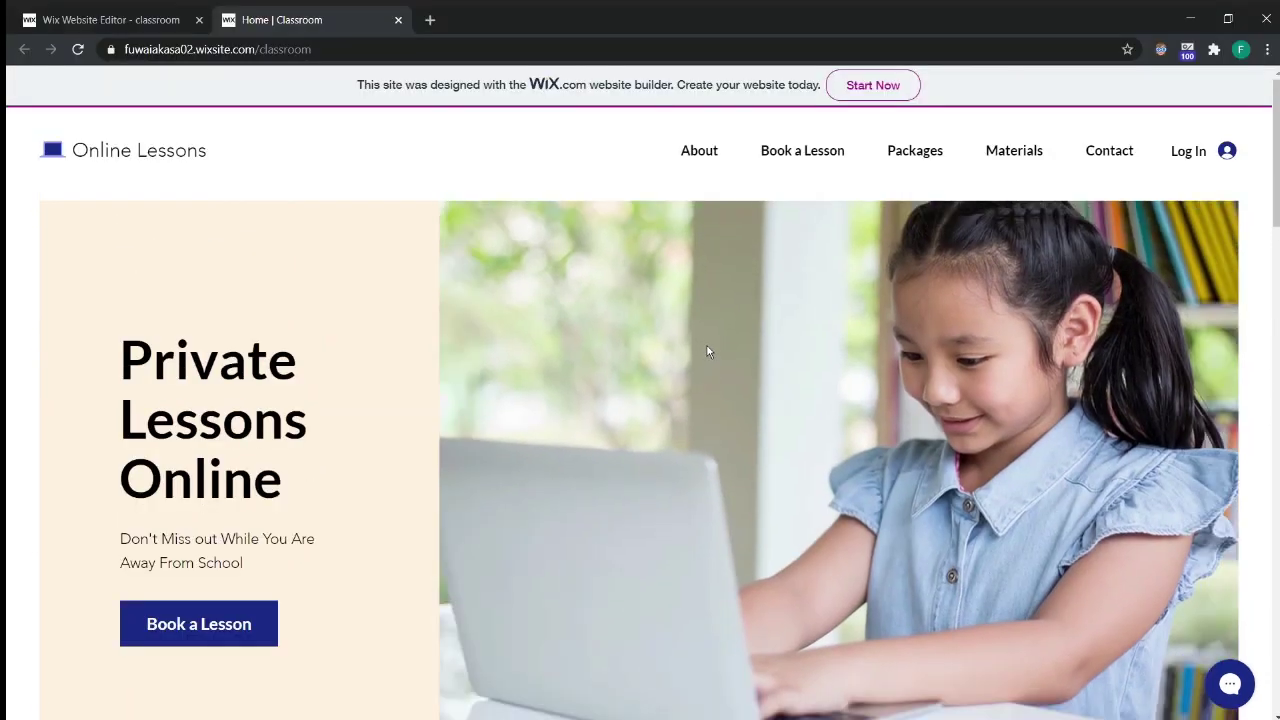
- Close the Home | Classroom tab, restore full screen, and dismiss the publish confirmation
middle_click(357, 23)
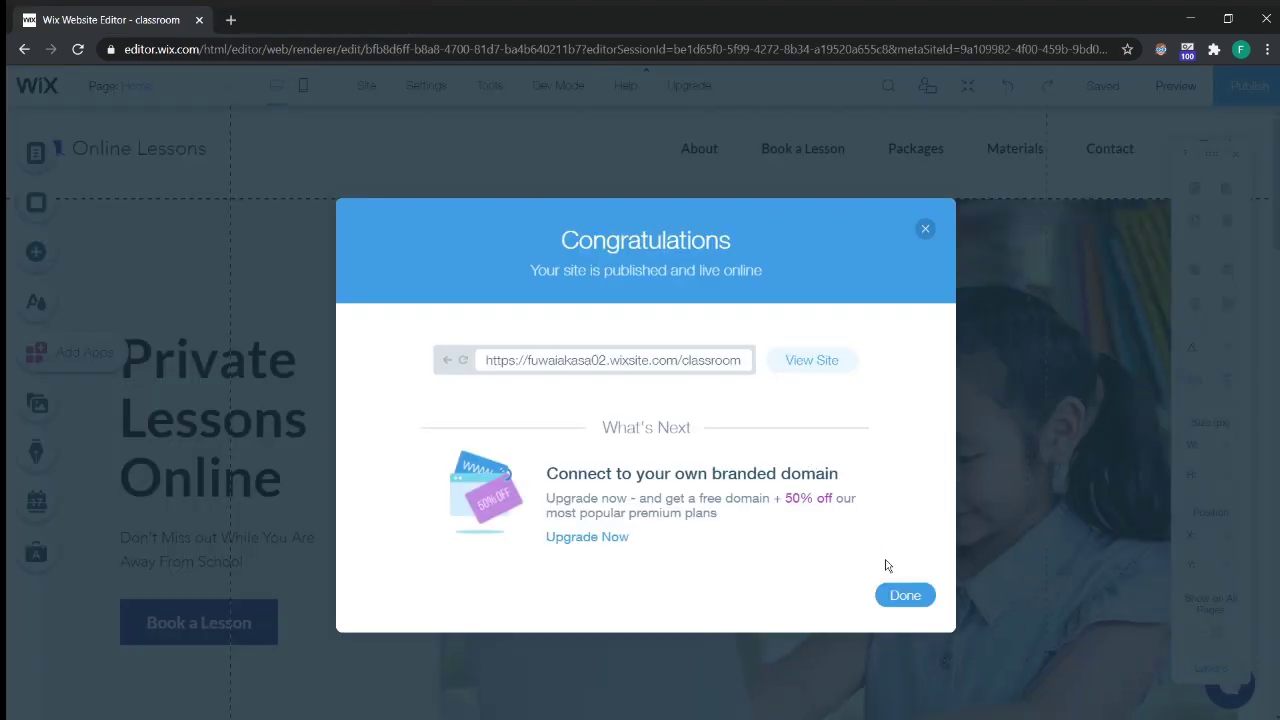
key("F11")
left_click(898, 560)
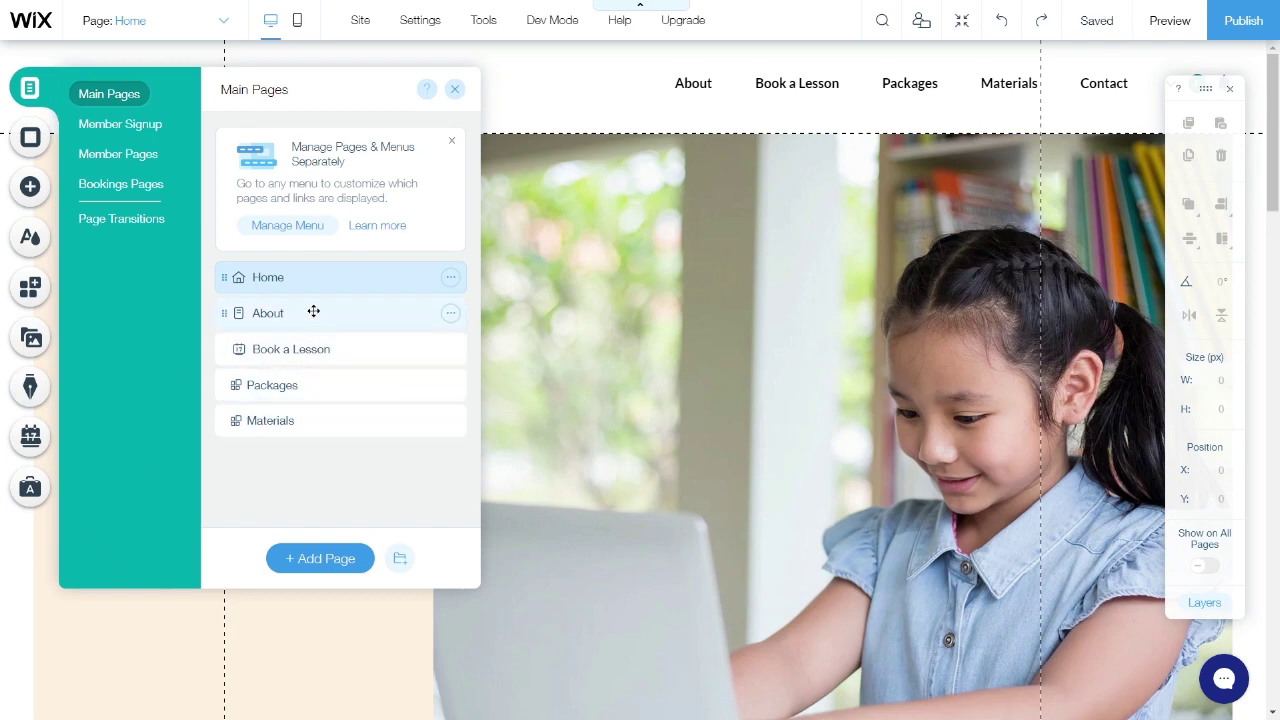
- Close the Main Pages list, then view and close the Page Background options
left_click(453, 91)
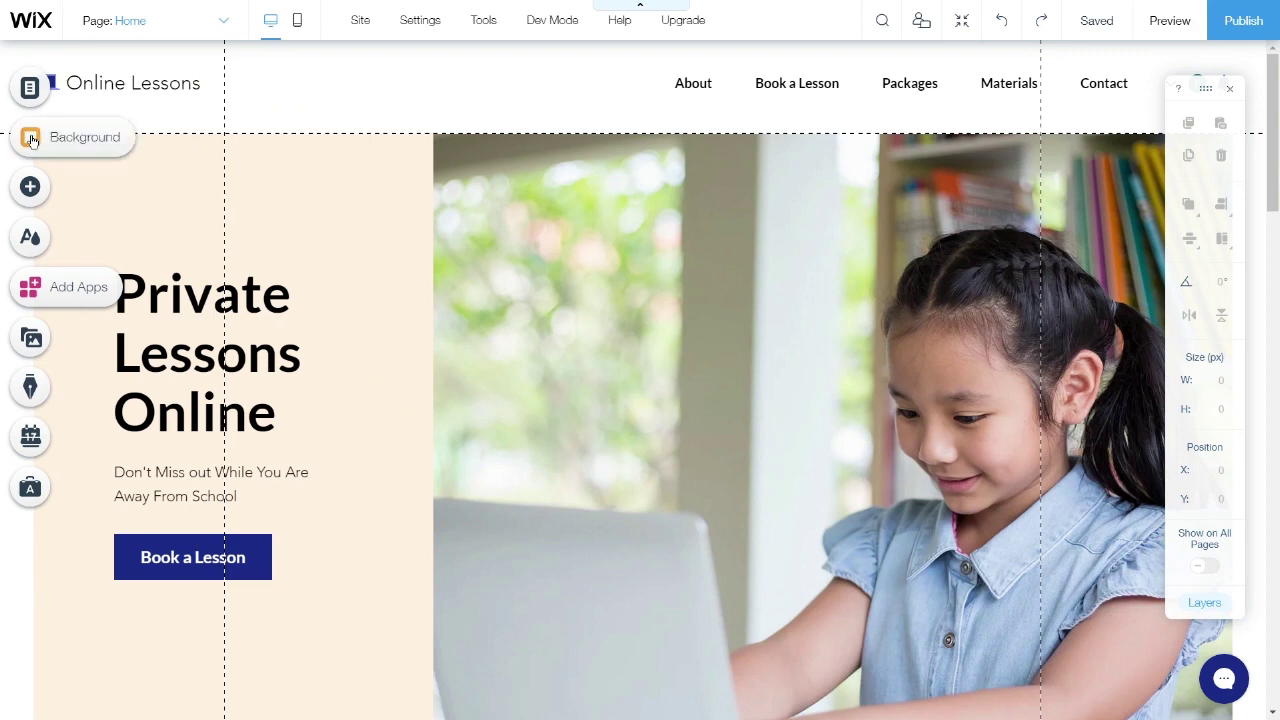
left_click(31, 140)
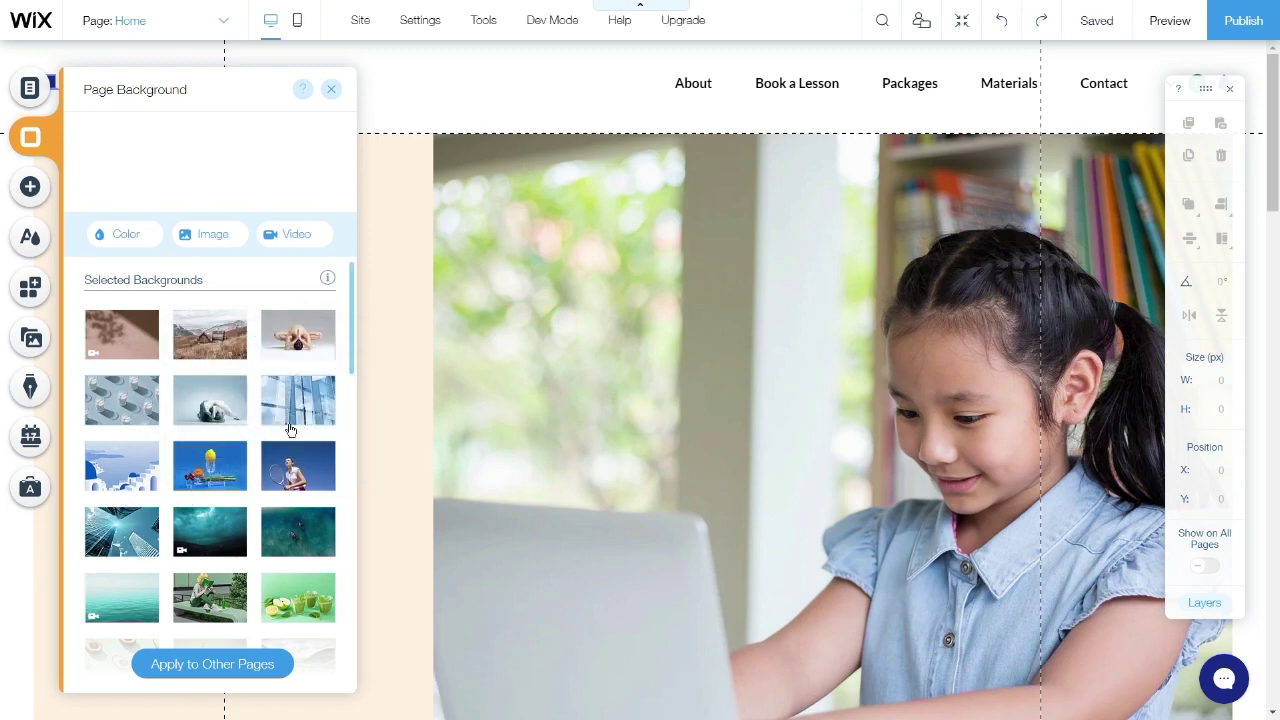
left_click(330, 90)
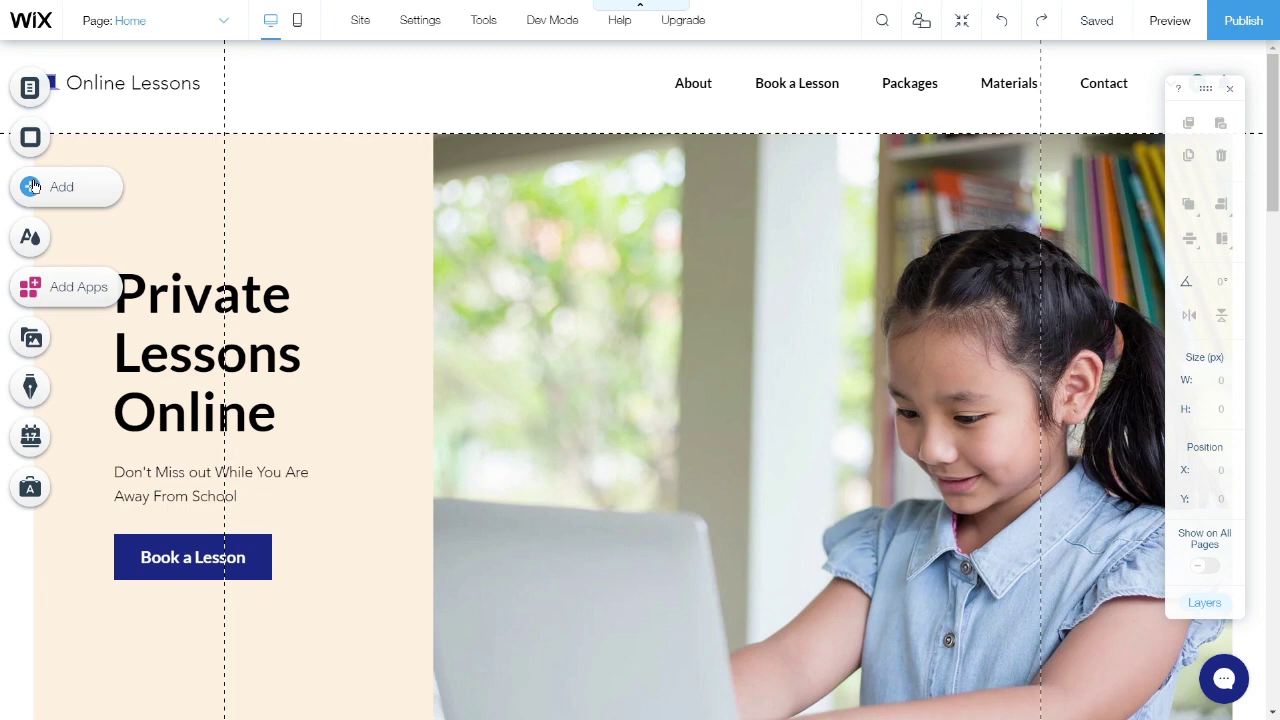
left_click(31, 186)
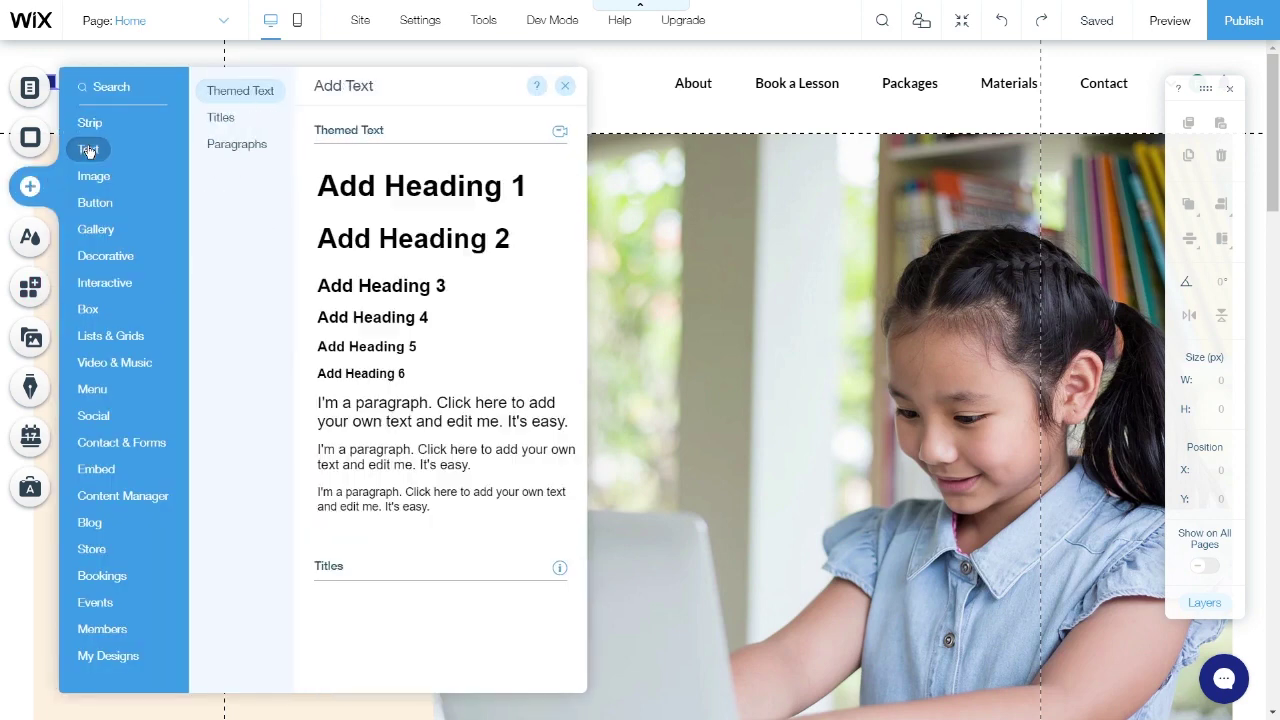
mouse_move(97, 183)
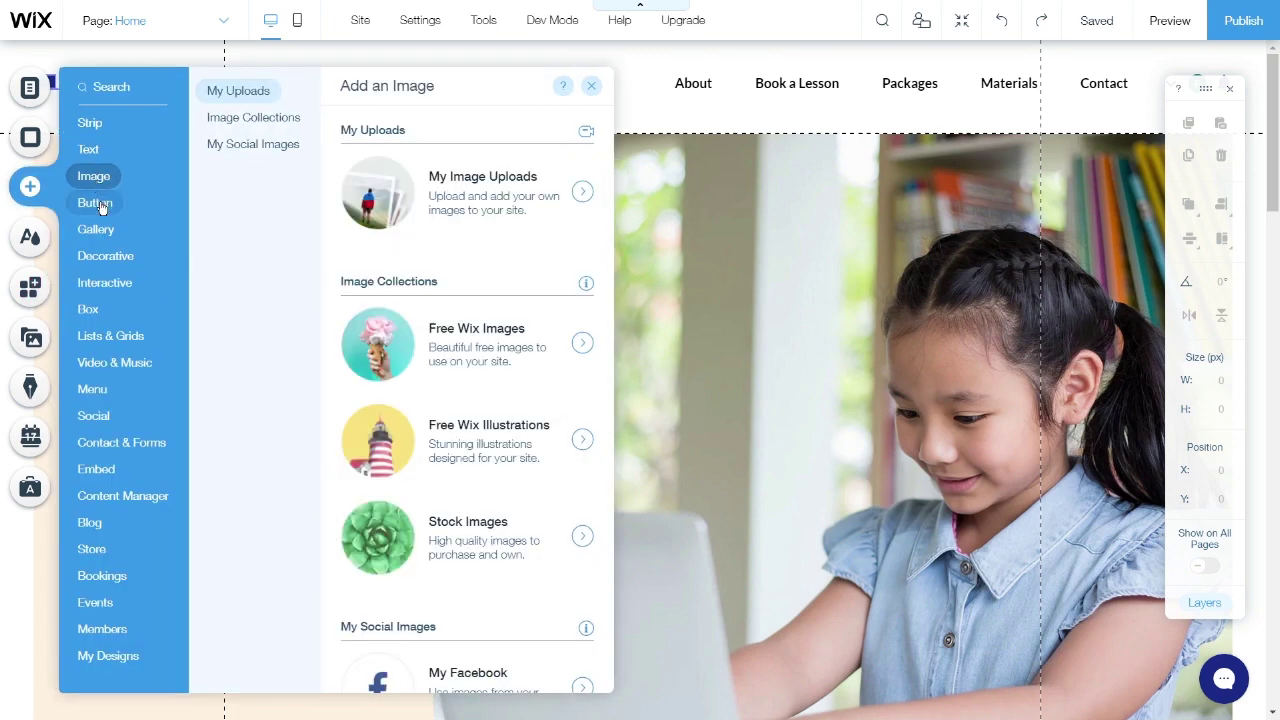
mouse_move(100, 206)
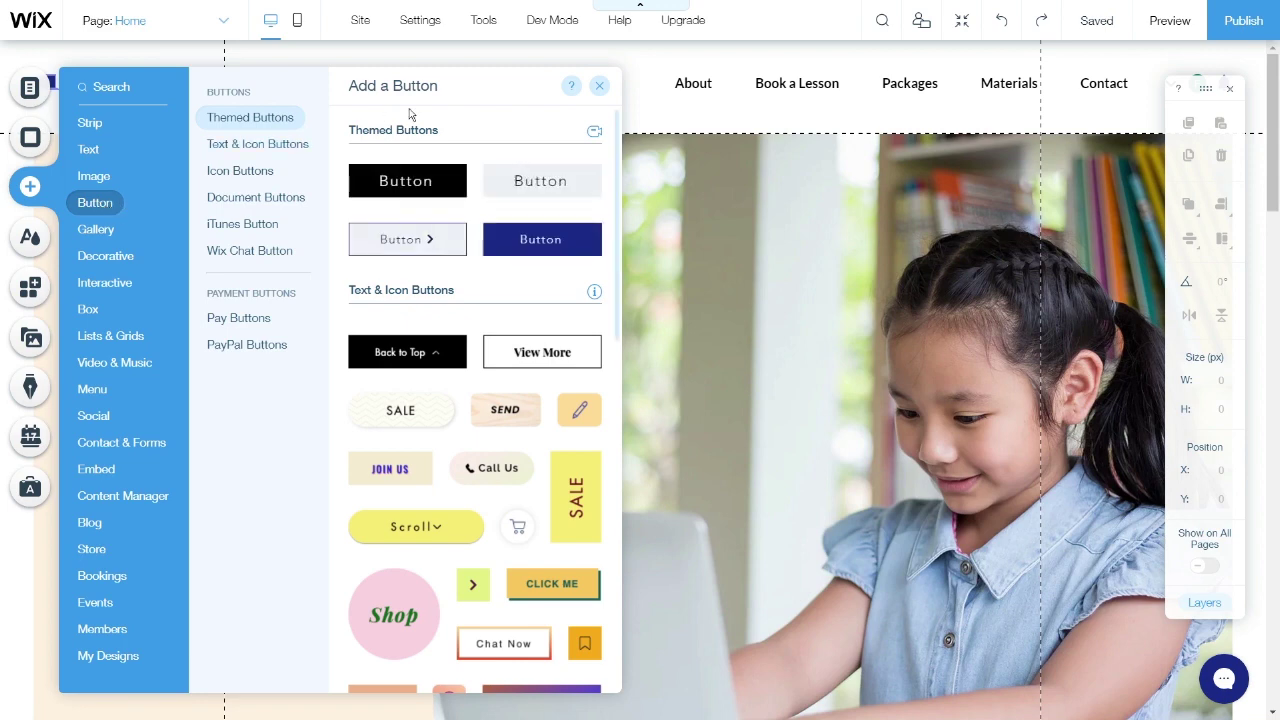
left_click(599, 86)
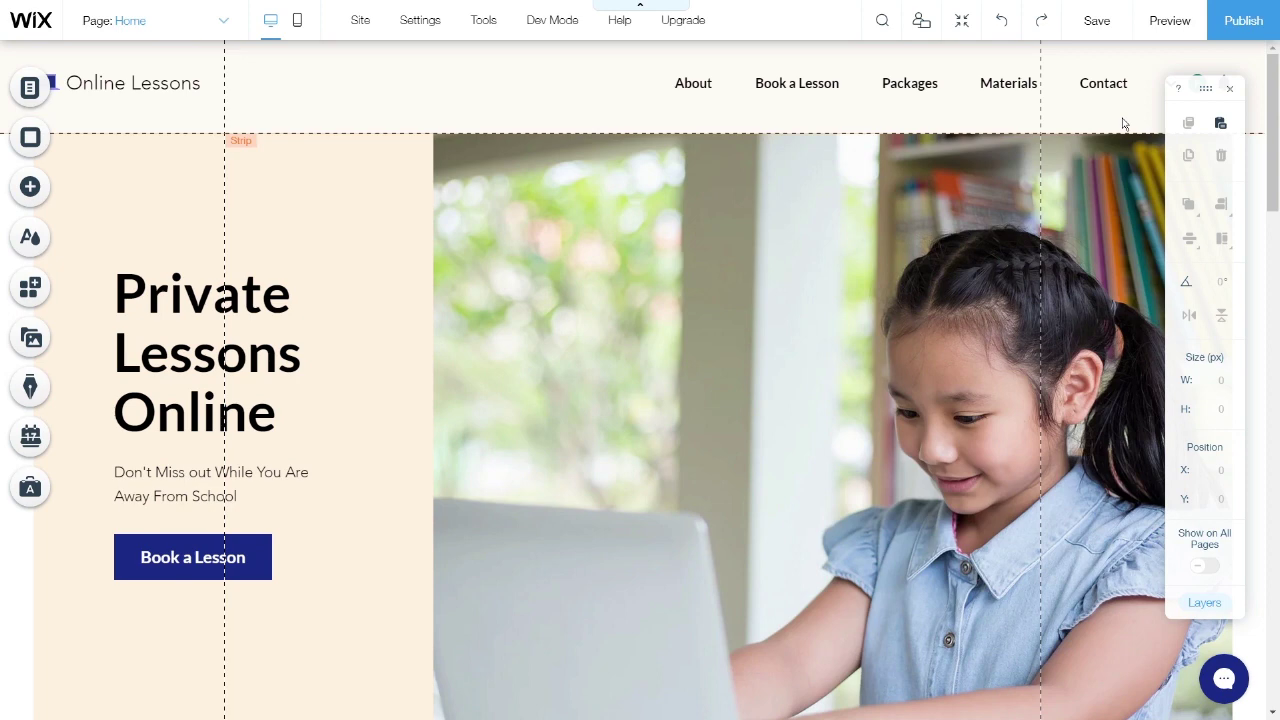
- Copy, paste and duplicate the Book a Lesson button in the hero, then delete one extra copy
left_click(257, 568)
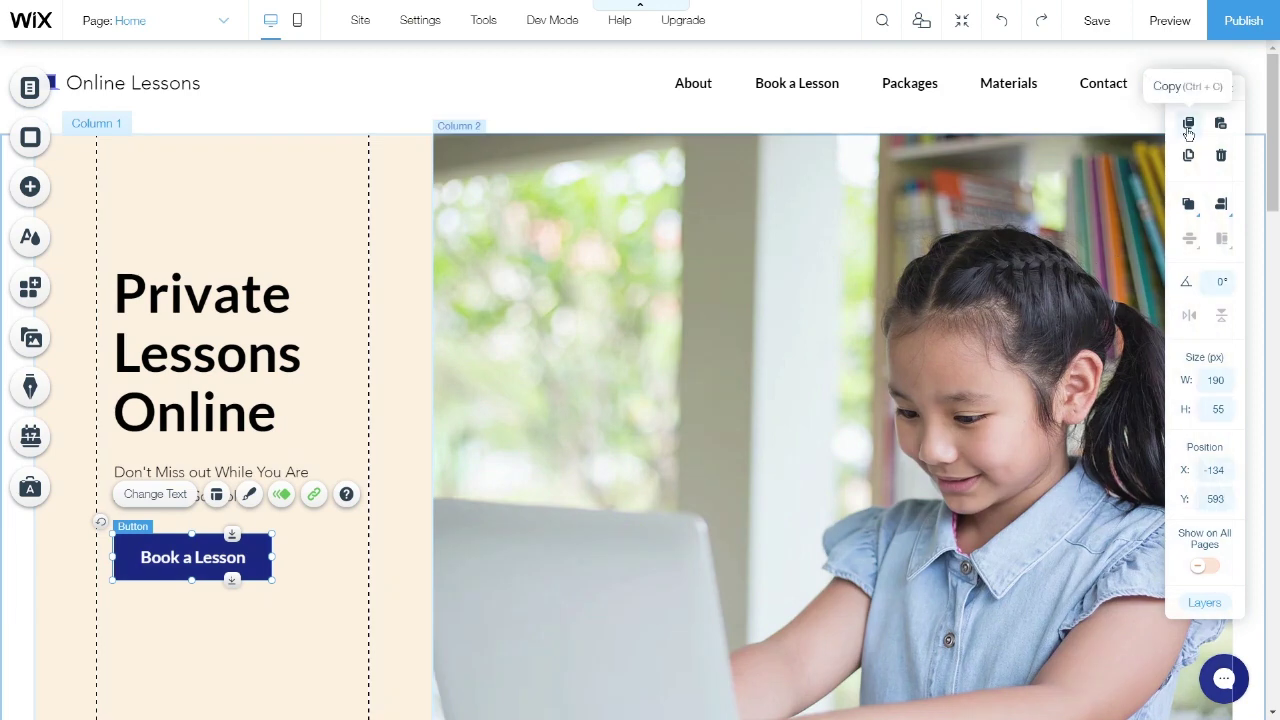
left_click(1188, 124)
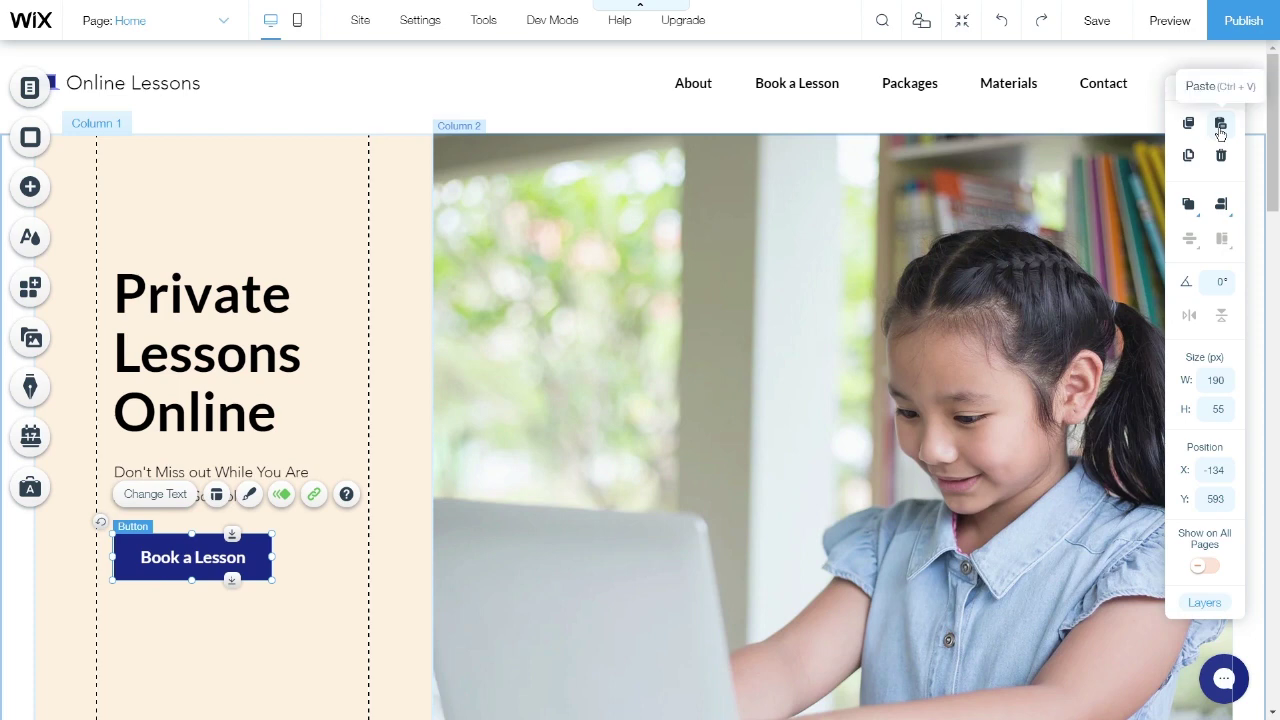
left_click(1220, 126)
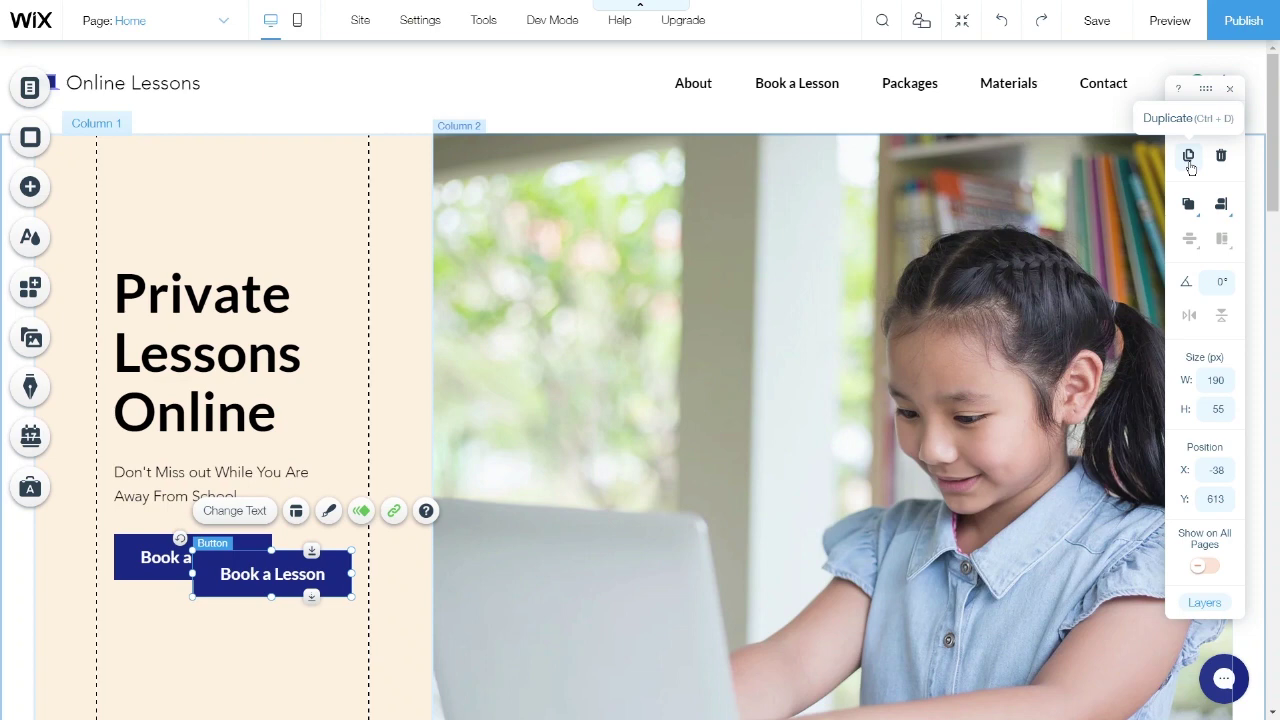
left_click(1189, 157)
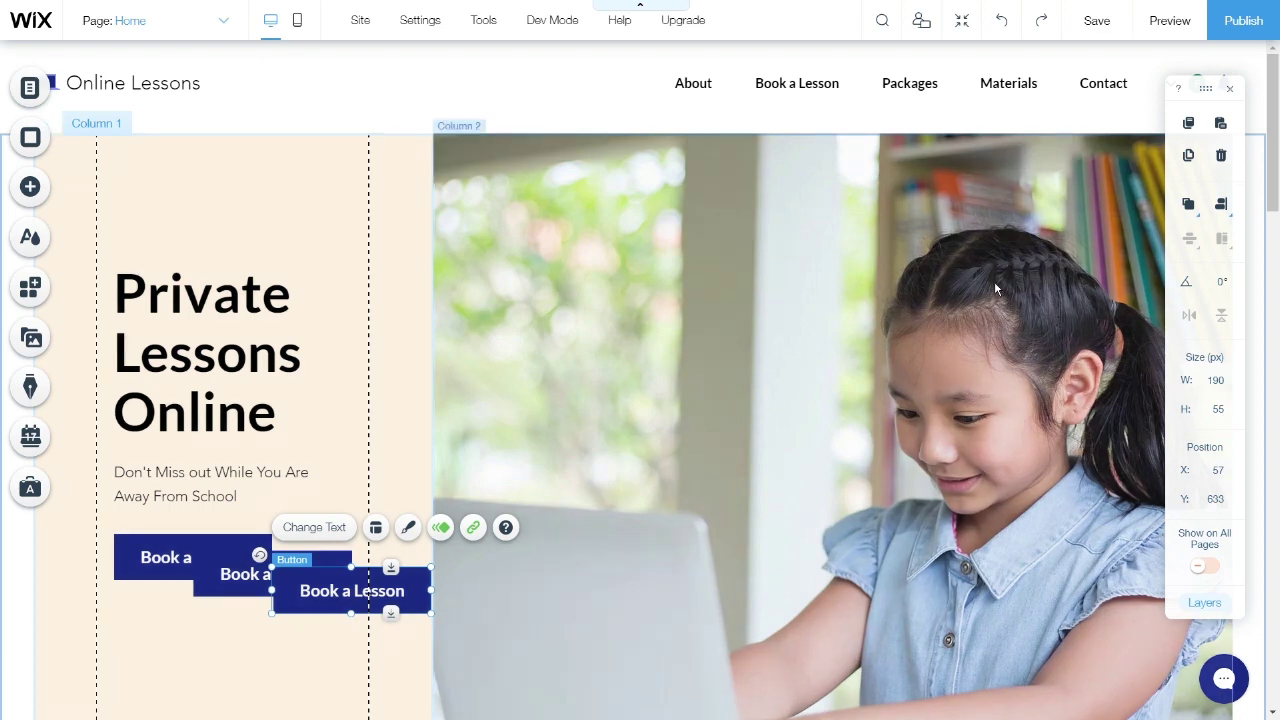
left_click(1224, 162)
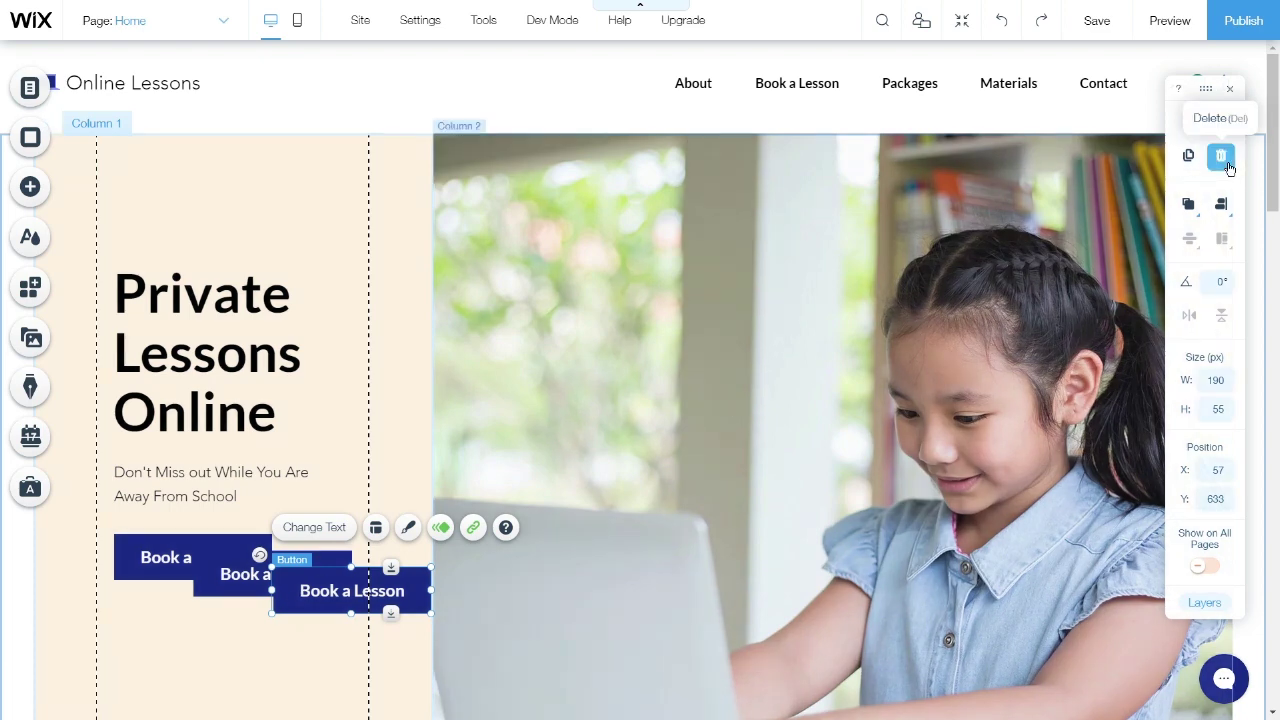